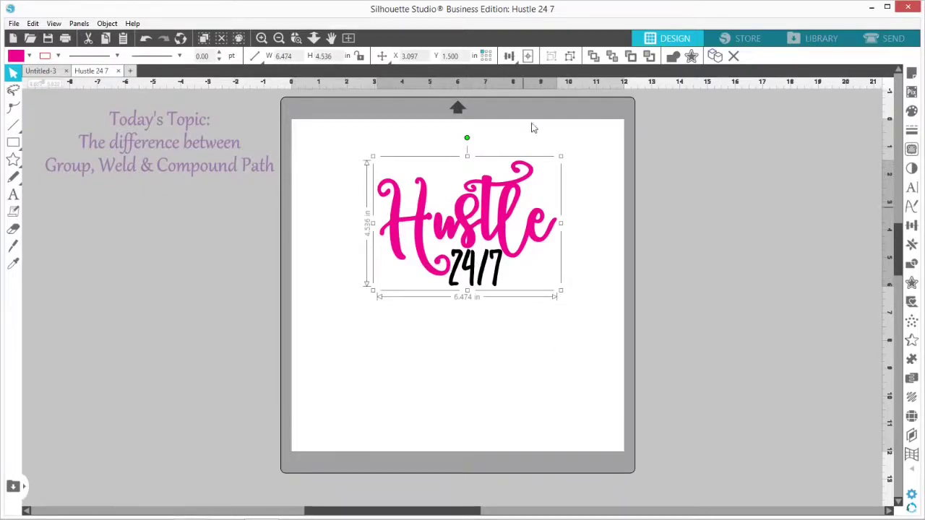
Ungroup the Hustle 24/7 design into separate Hustle and 24/7 pieces from the context menu
left_click(571, 58)
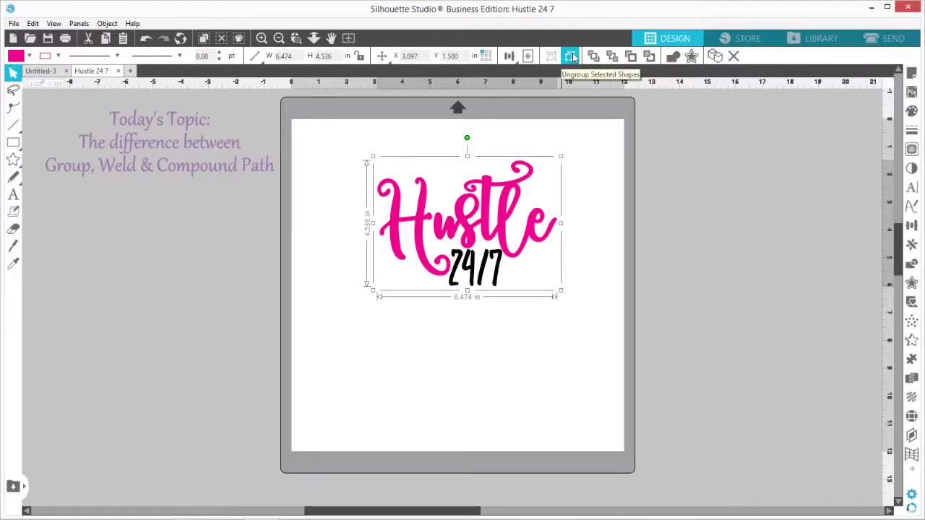
right_click(477, 207)
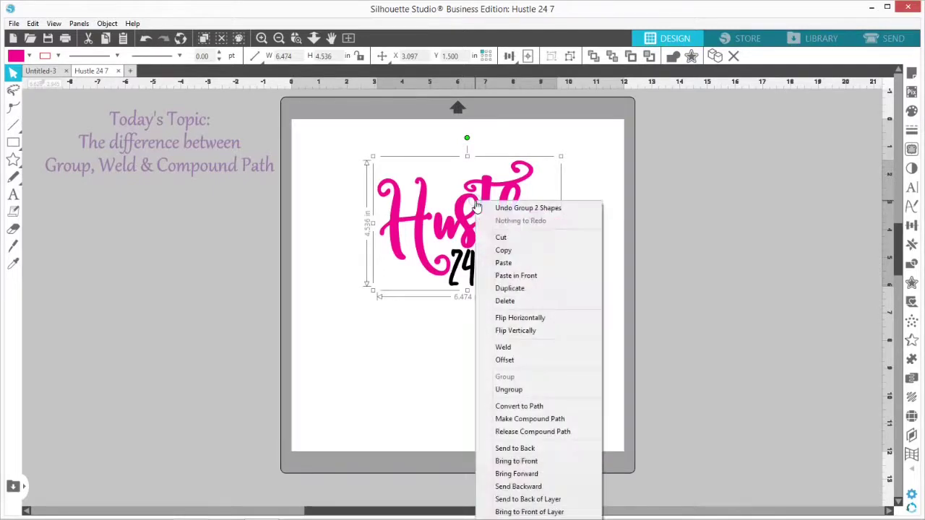
left_click(516, 391)
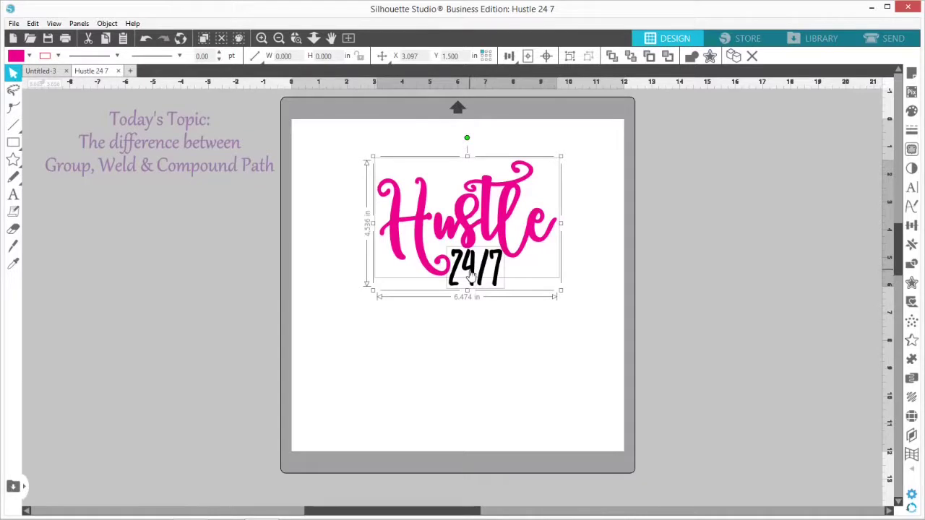
Select the 24/7 text alone, drag it to the lower left, then undo the move
left_click(566, 369)
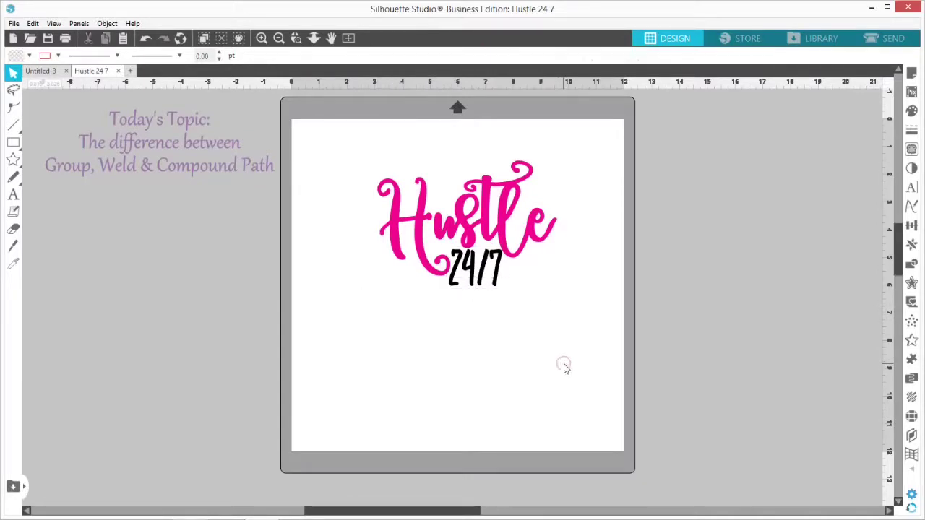
left_click(473, 271)
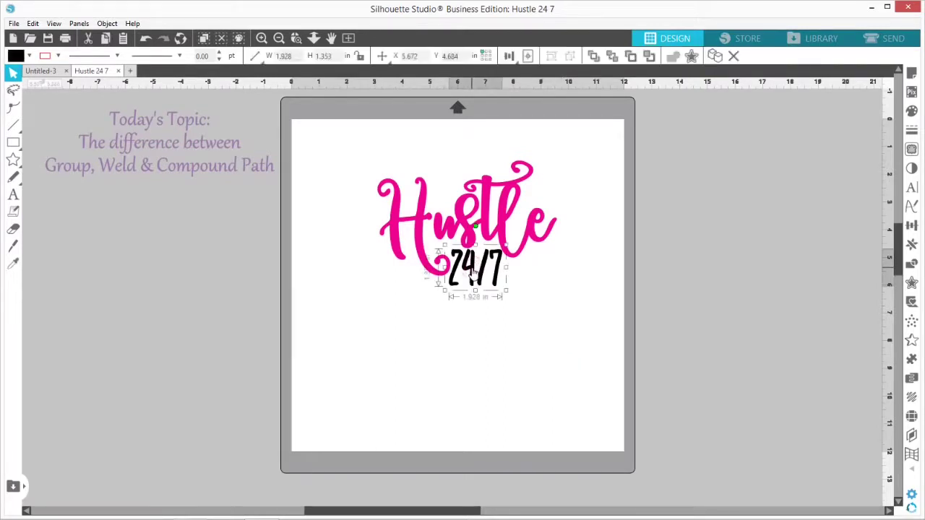
left_click_drag(475, 273, 354, 400)
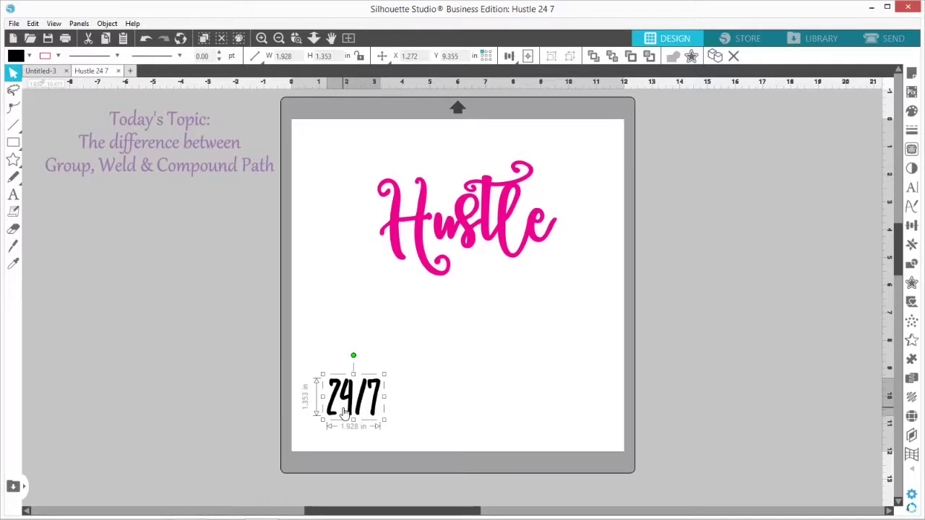
key("ctrl+z")
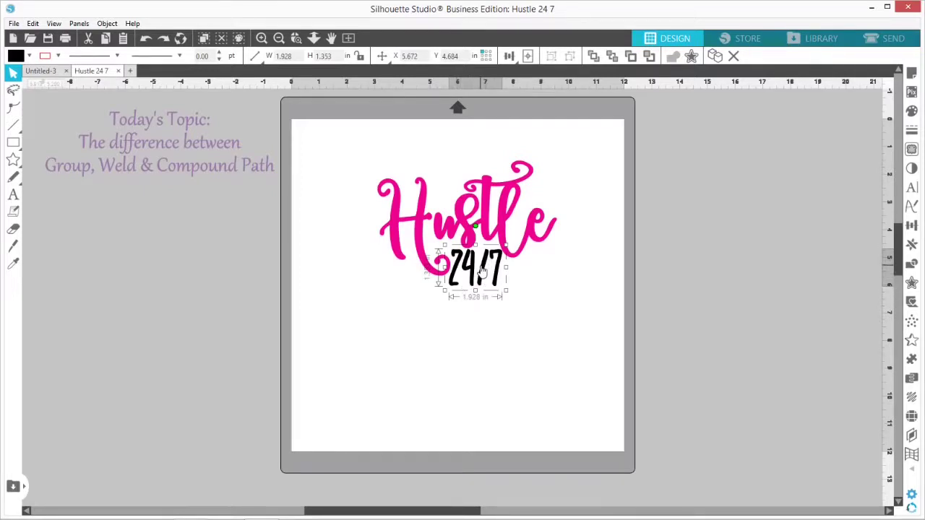
Group the Hustle and 24/7 pieces back into one design
left_click(503, 219, "shift")
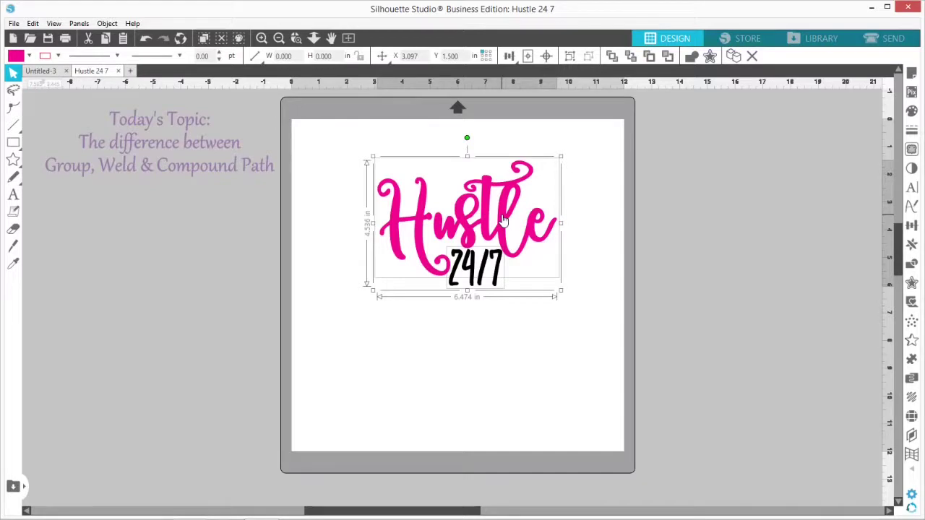
right_click(503, 219)
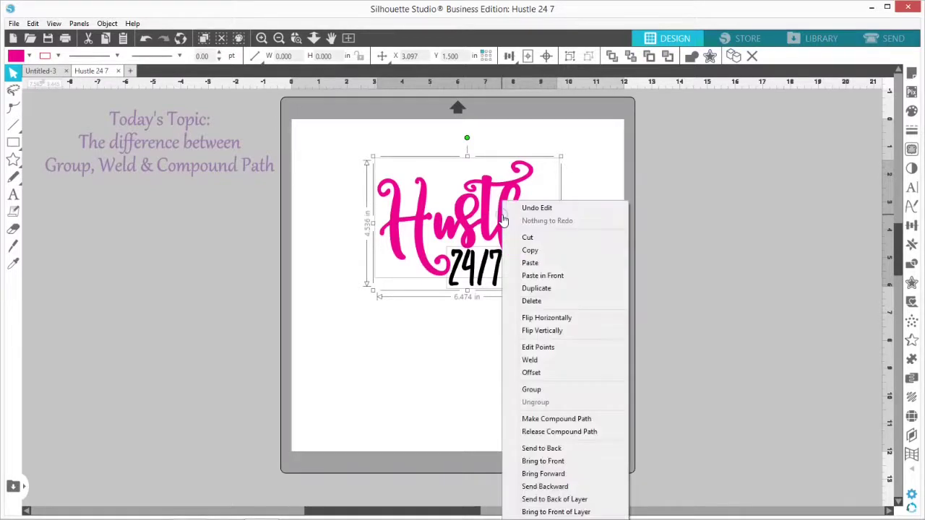
left_click(538, 391)
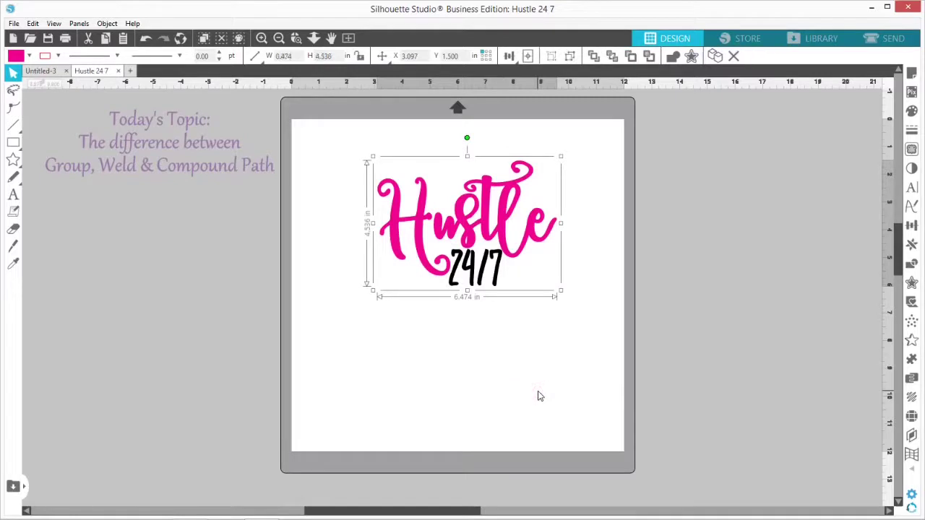
Drag the grouped Hustle 24/7 design up toward the top of the mat
left_click(488, 356)
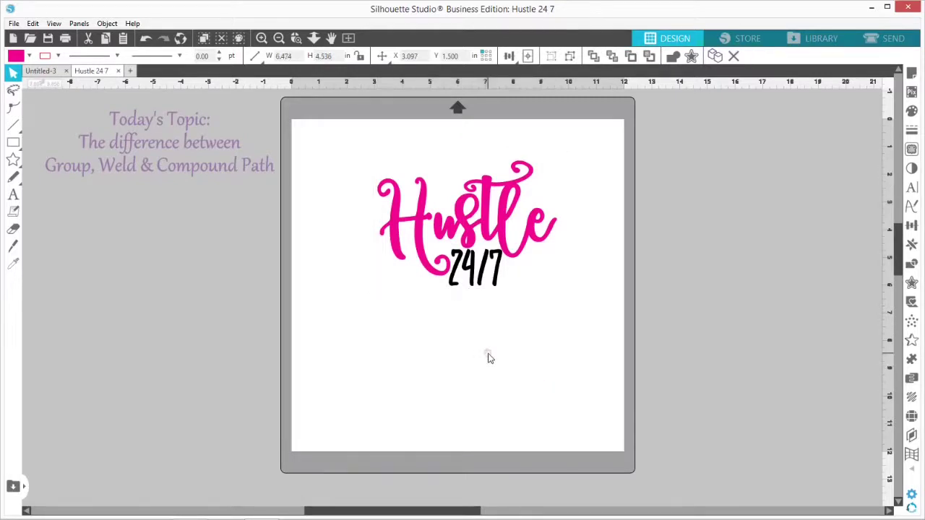
left_click(503, 231)
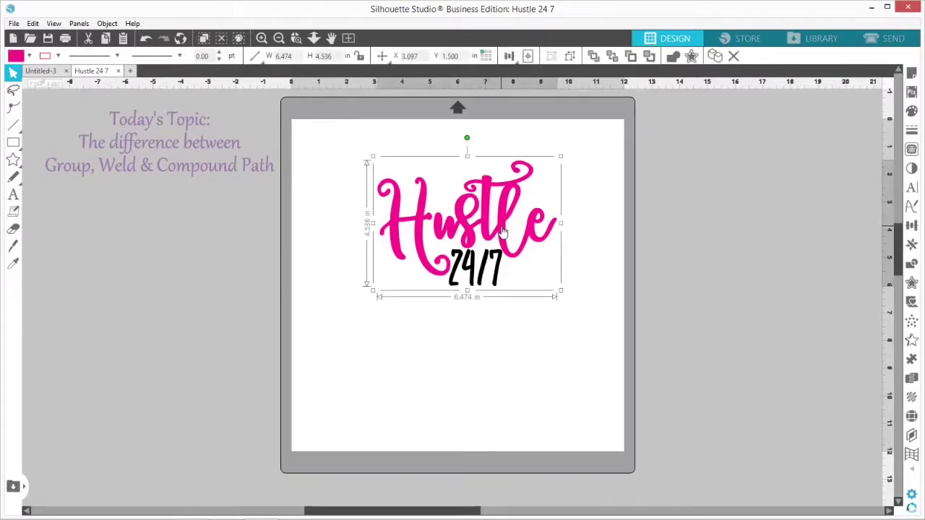
left_click_drag(504, 232, 602, 229)
left_click_drag(427, 253, 393, 239)
left_click_drag(527, 185, 439, 233)
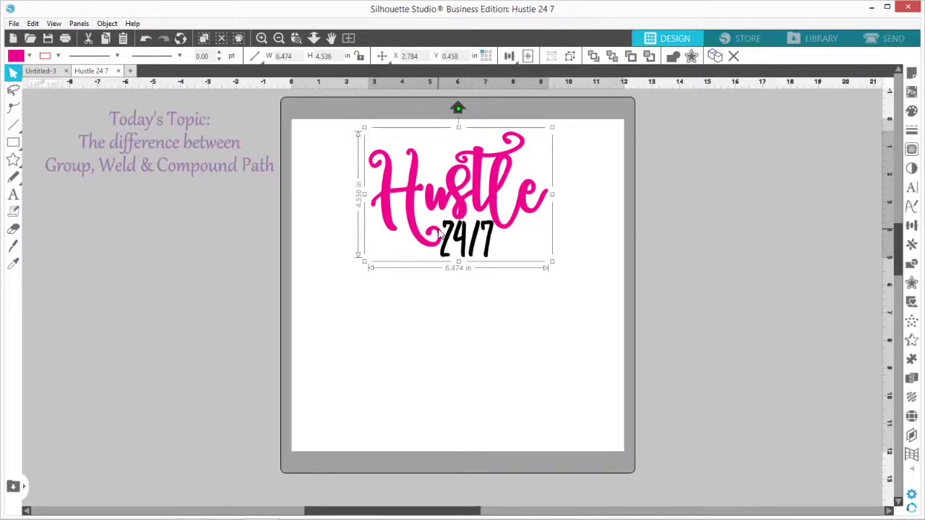
Type the two-line note 'Group-paperclipped together!' and place it under the topic heading
left_click(13, 198)
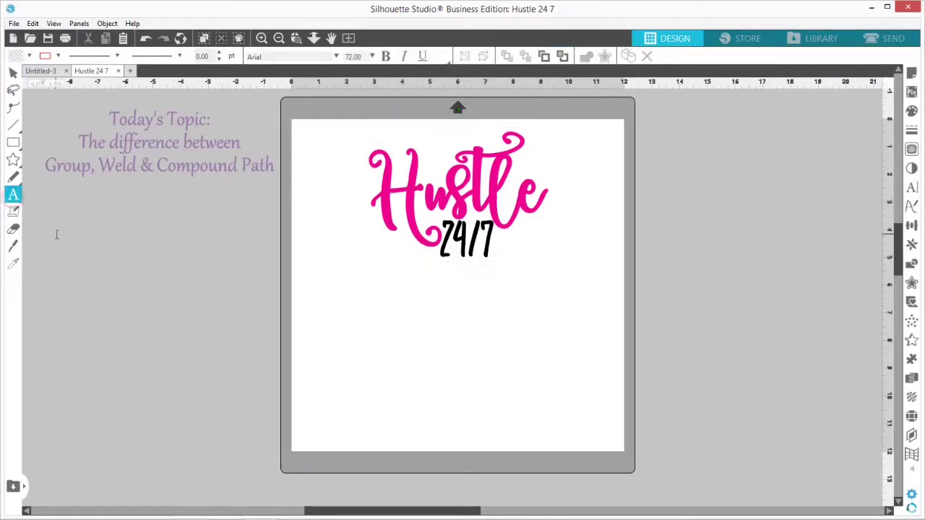
type("Gro")
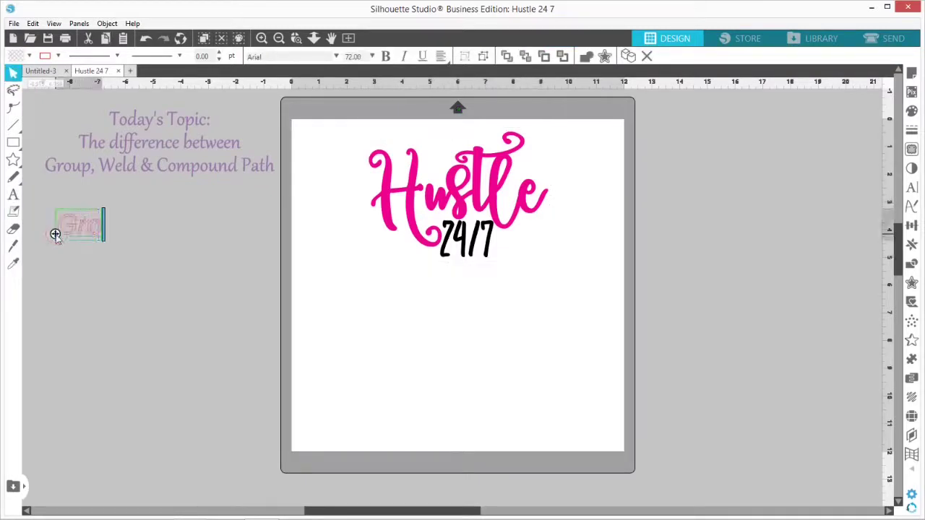
type("up-")
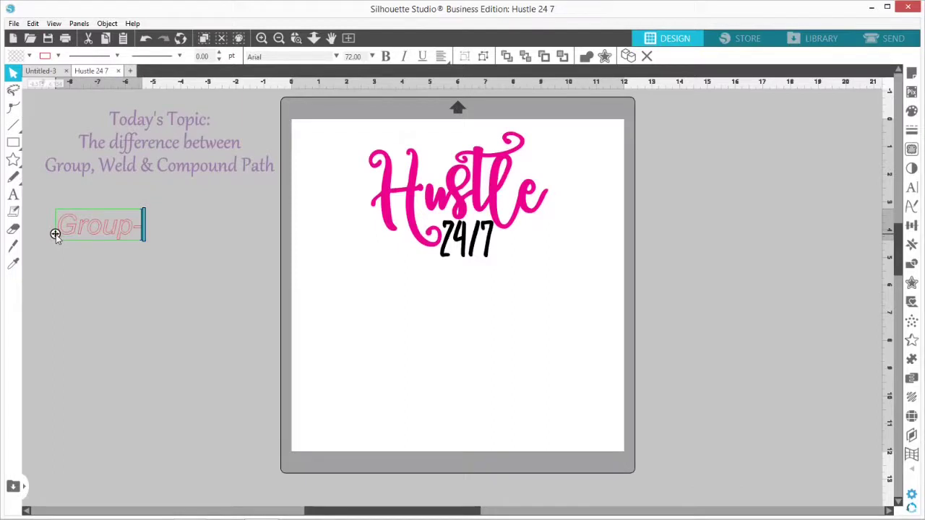
type("paperclippe")
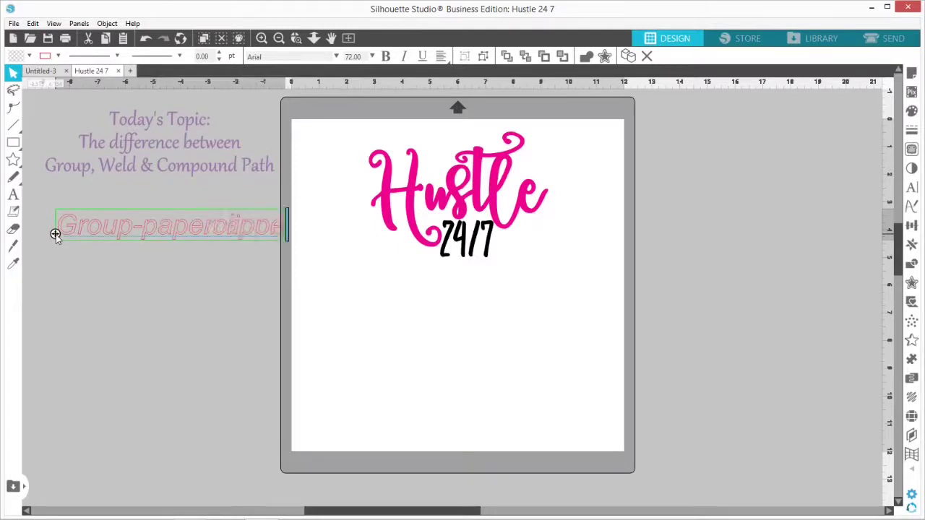
type("d t")
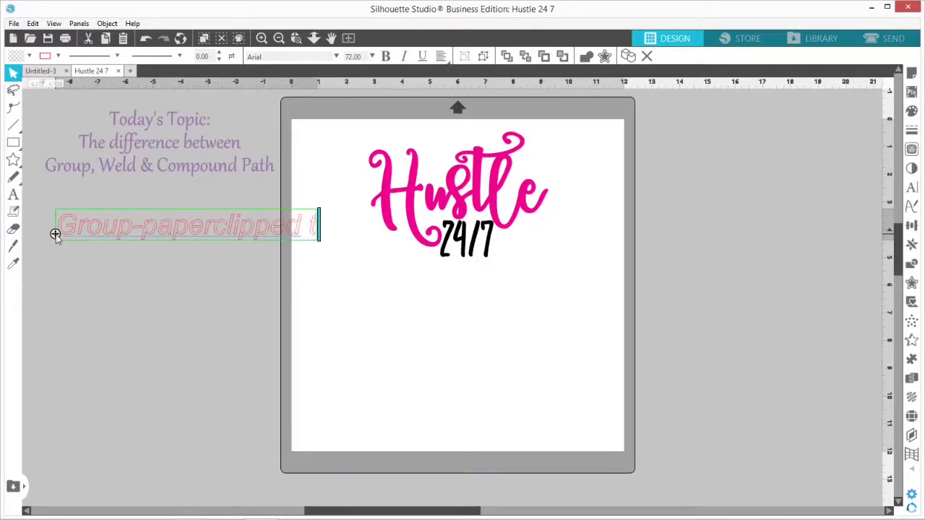
key("BackSpace")
key("Return")
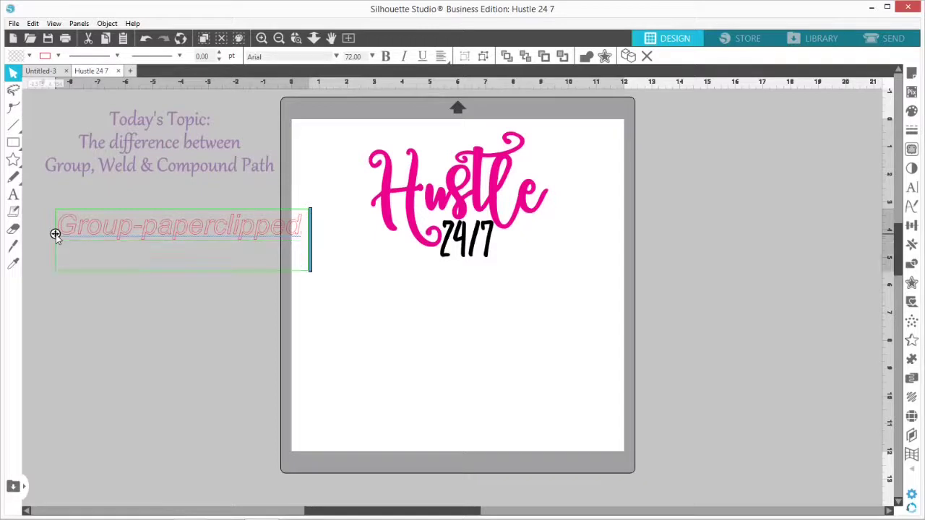
type("toether")
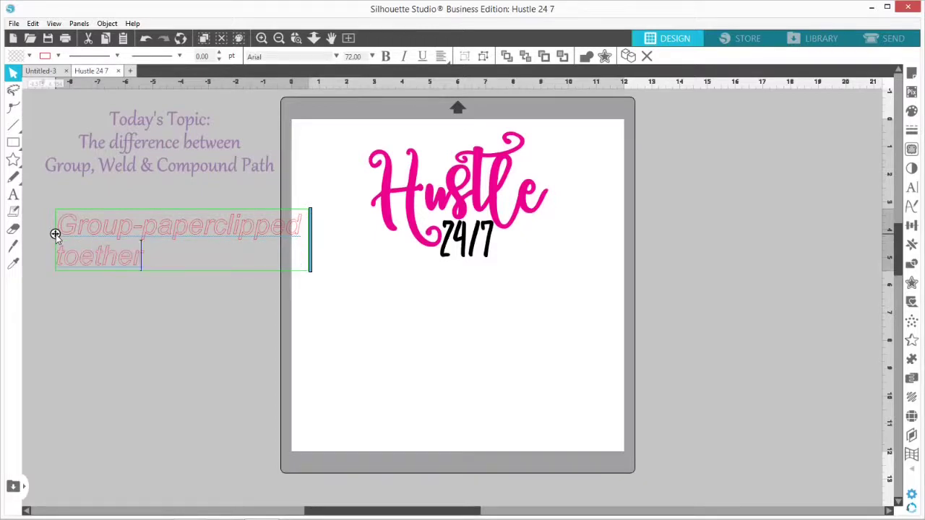
key("BackSpace")
key("BackSpace")
key("BackSpace")
key("BackSpace")
key("BackSpace")
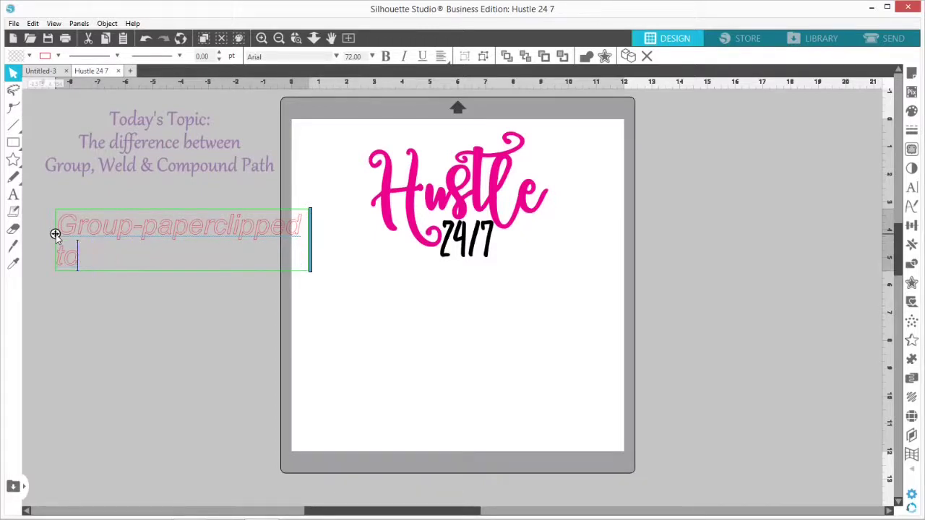
type("gether!")
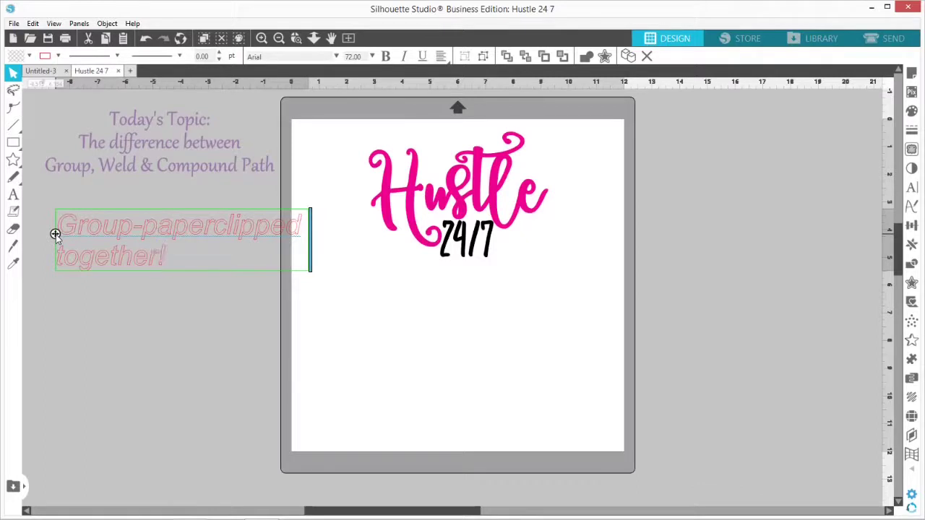
left_click(114, 311)
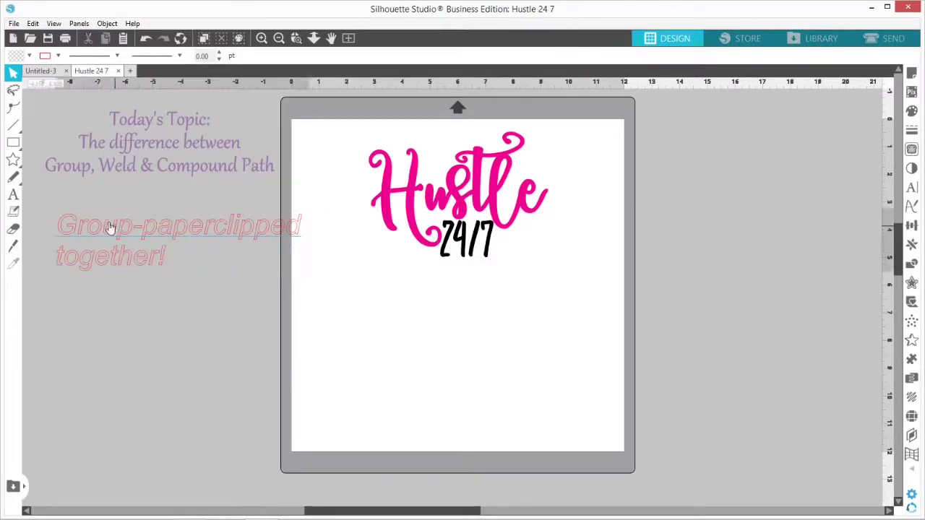
left_click_drag(114, 226, 86, 195)
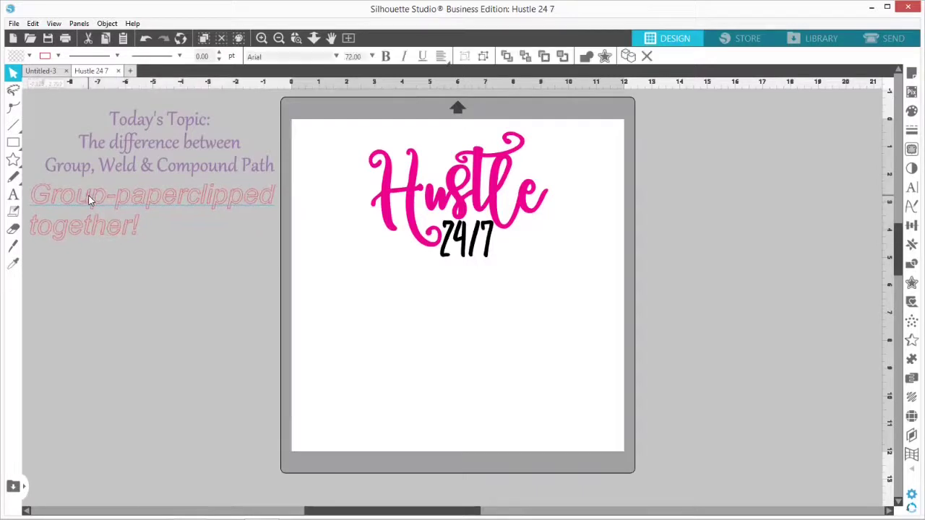
left_click(203, 358)
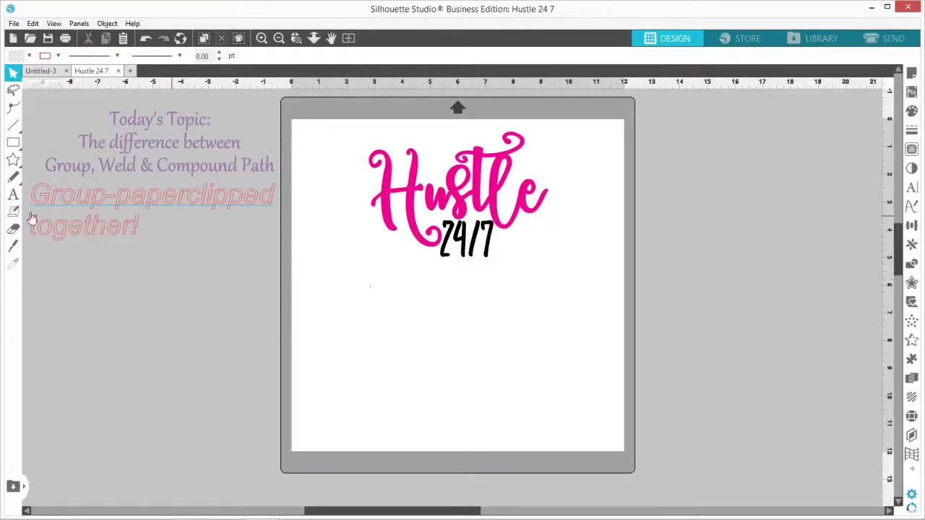
Add a new 'Hustle' text on the mat in the Alaysa script font
left_click(13, 195)
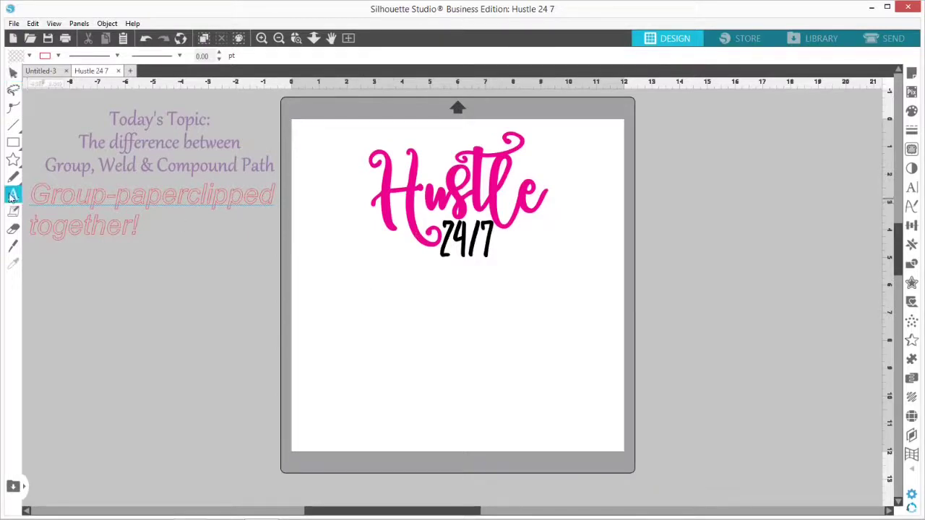
key("v")
left_click(314, 325)
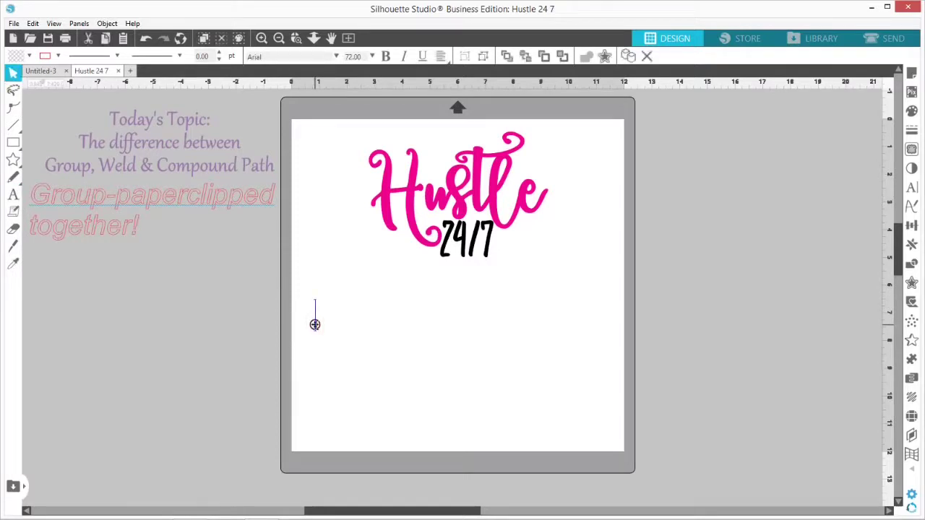
type("Hustle")
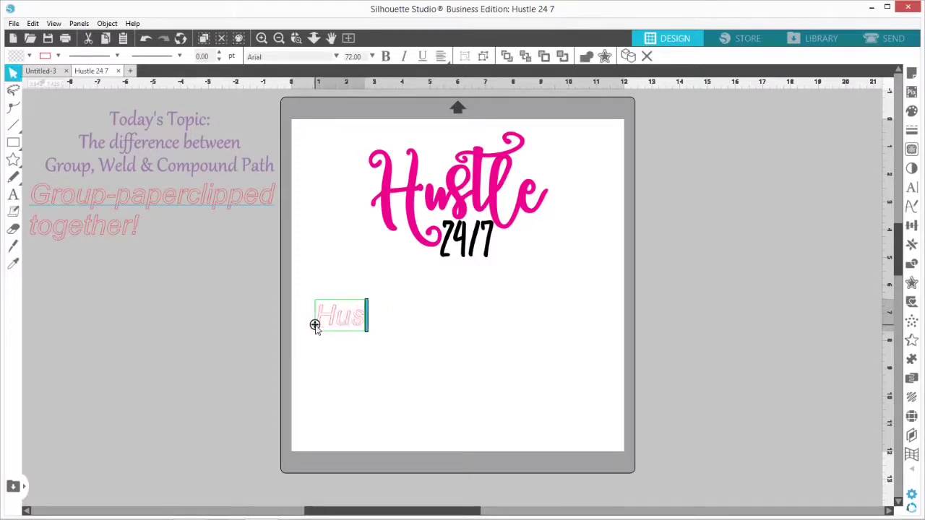
left_click(400, 391)
left_click(359, 323)
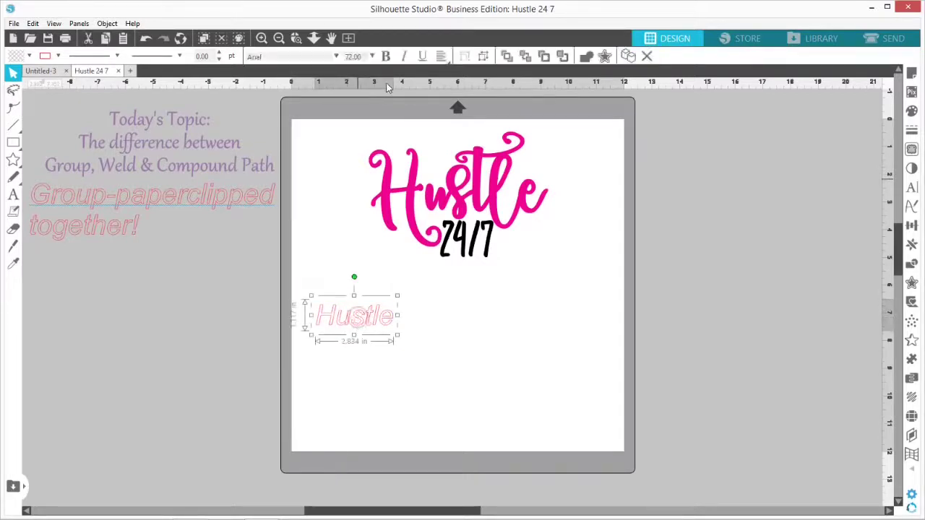
left_click(336, 58)
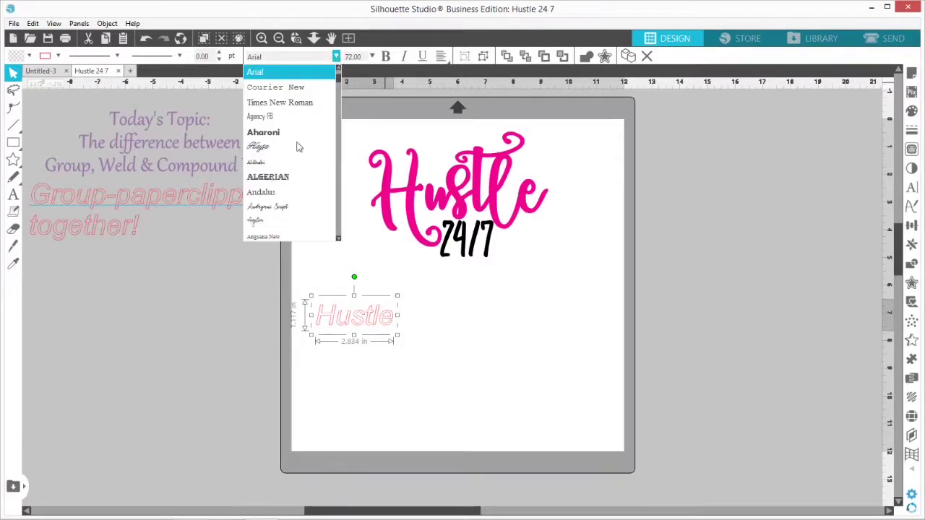
left_click(274, 148)
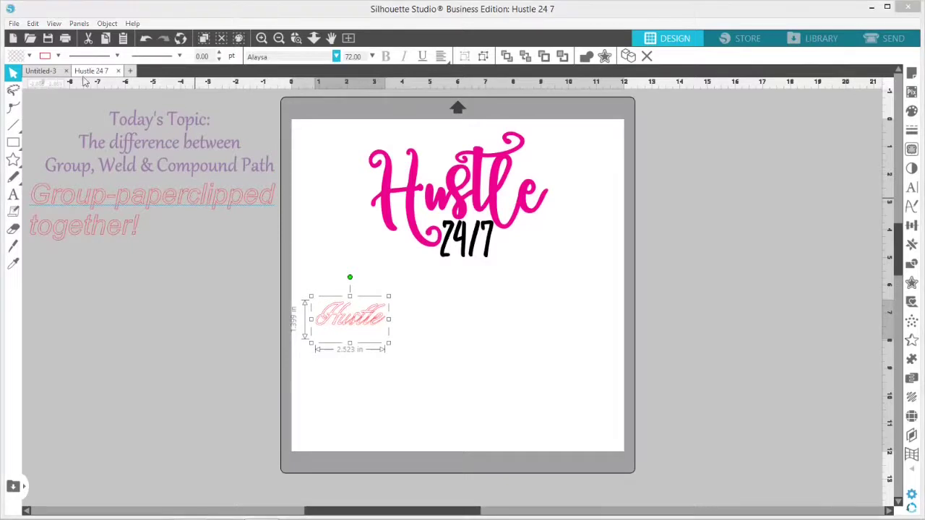
Fill the Hustle text teal and enlarge it across the lower half of the mat
left_click(29, 57)
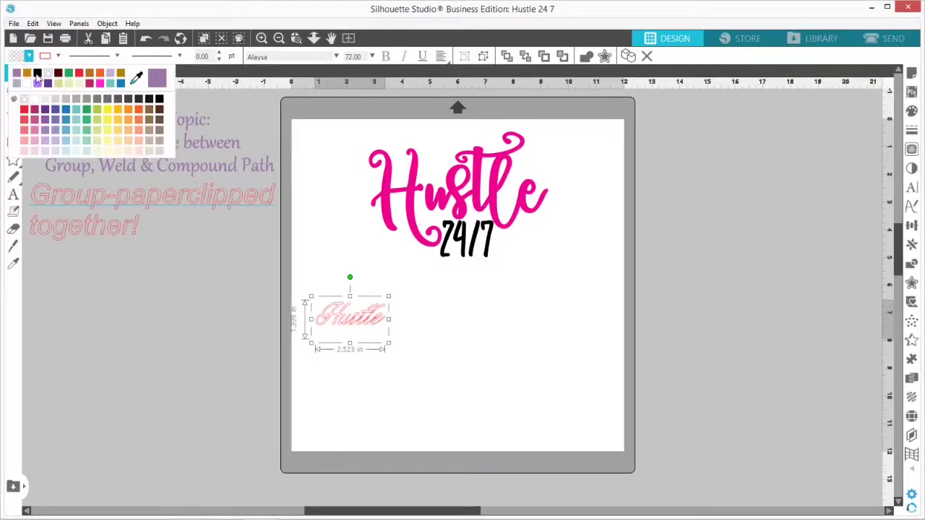
left_click(85, 112)
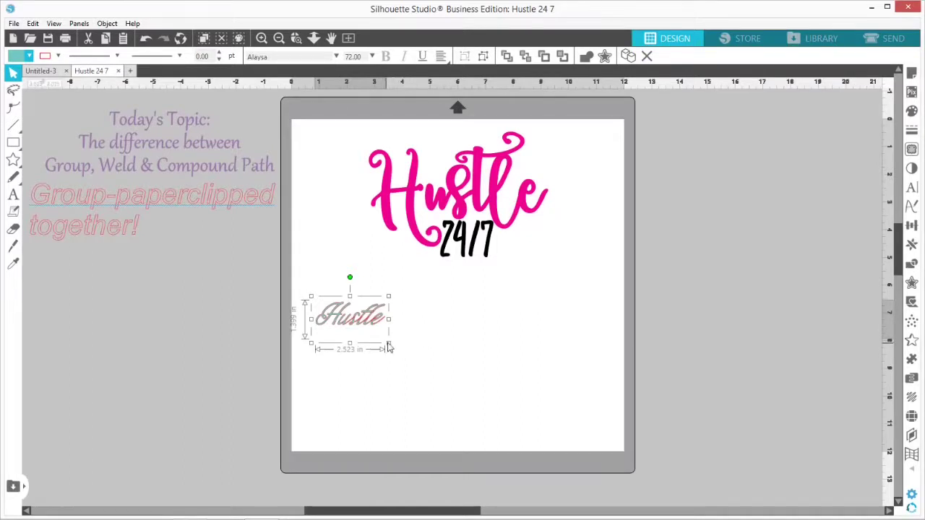
left_click_drag(388, 343, 566, 452)
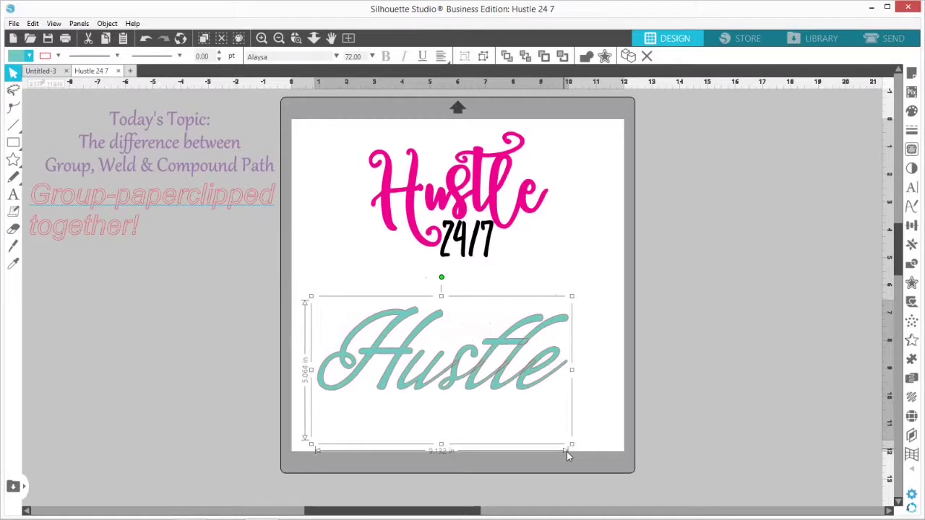
left_click(567, 451)
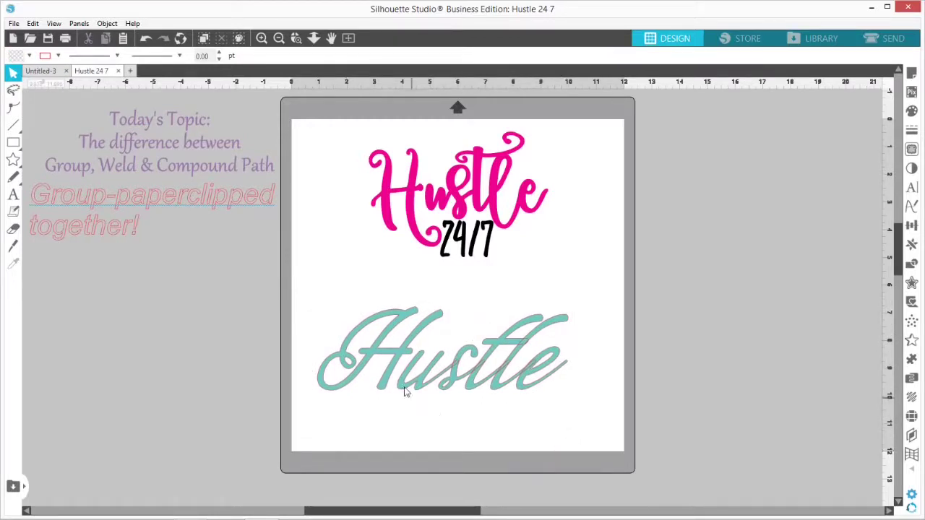
Position the teal Hustle below the 24/7 design and bring up the Send cut settings
left_click_drag(414, 383, 386, 351)
left_click(385, 355)
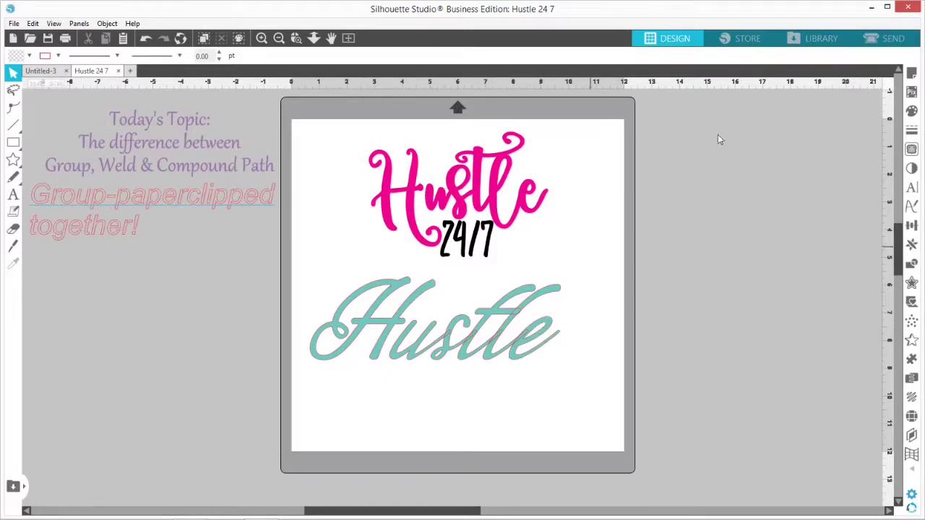
left_click(880, 41)
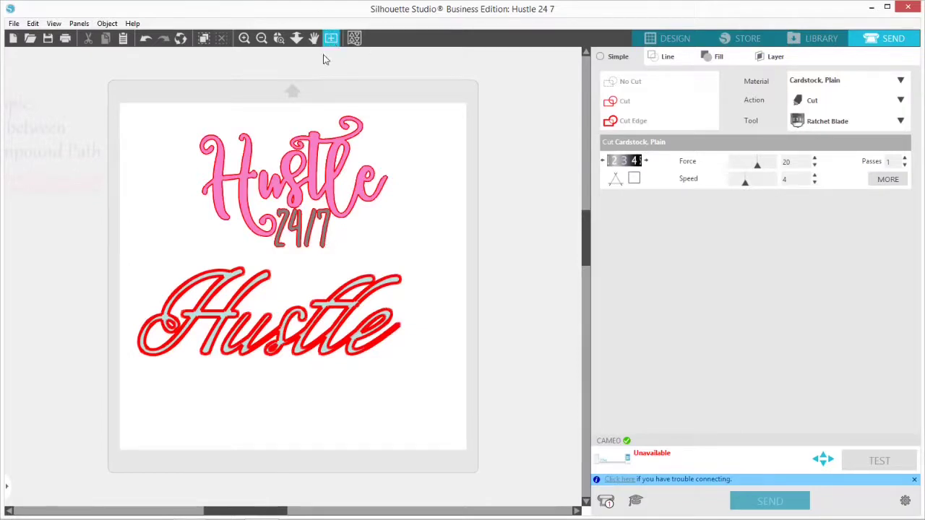
Zoom in on the Hustle letters and set the cut action to Cut instead of Cut Edge
left_click(279, 40)
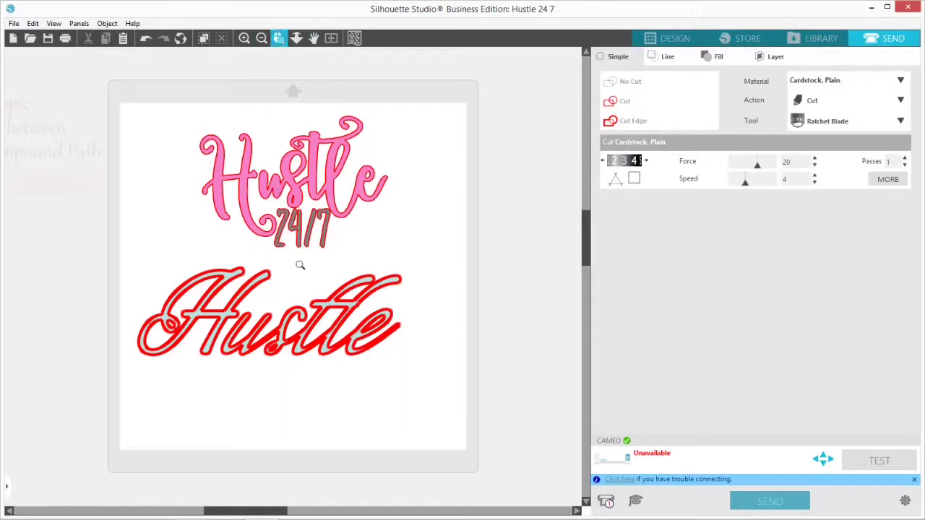
left_click(282, 331)
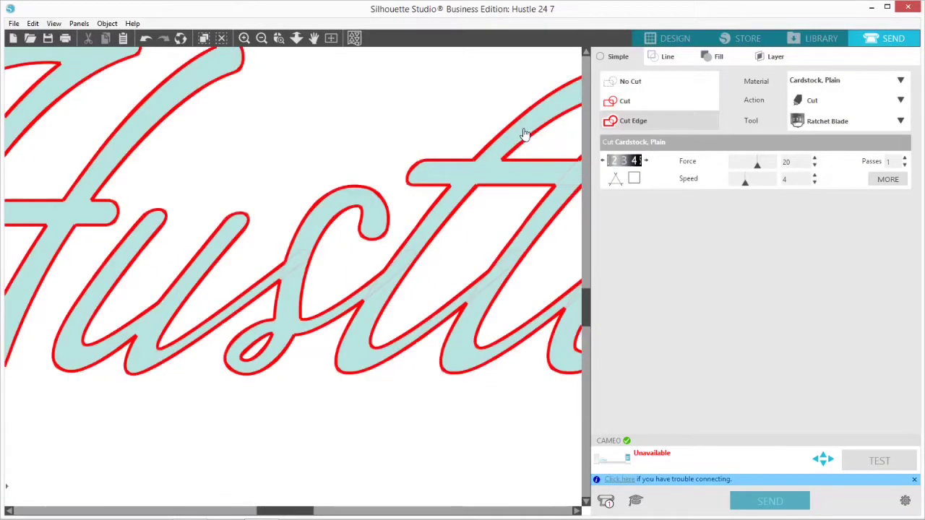
left_click(616, 105)
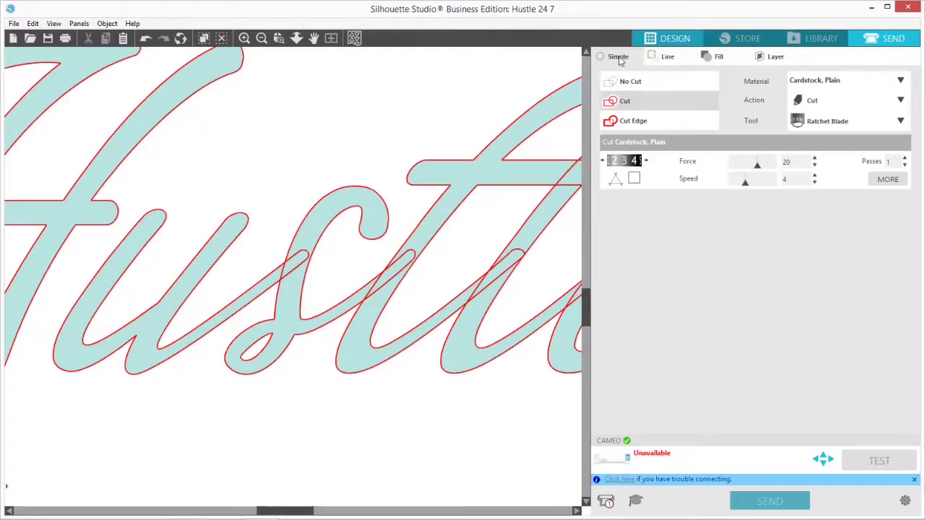
Zoom back out and fit the whole mat to the window
left_click(263, 40)
left_click(263, 41)
left_click(263, 41)
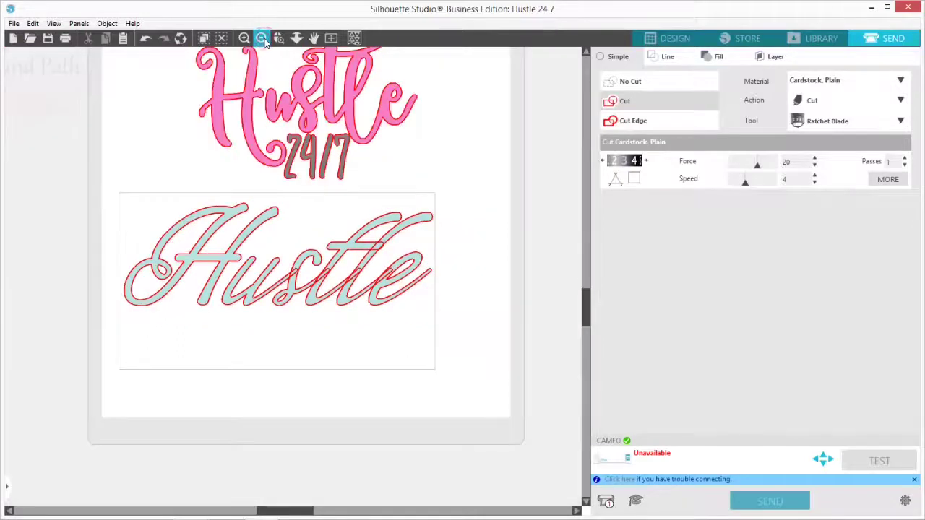
left_click(263, 41)
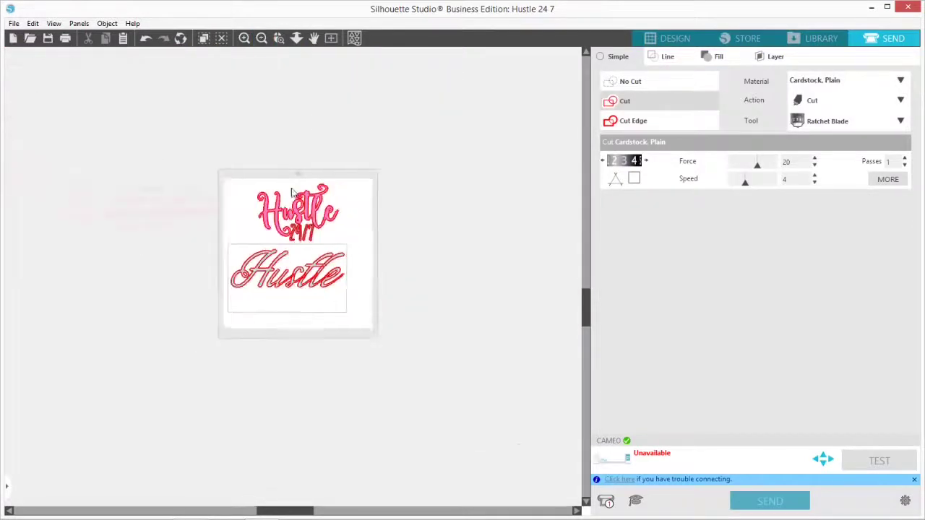
scroll(293, 208, "down", 2)
left_click(332, 40)
left_click(330, 38)
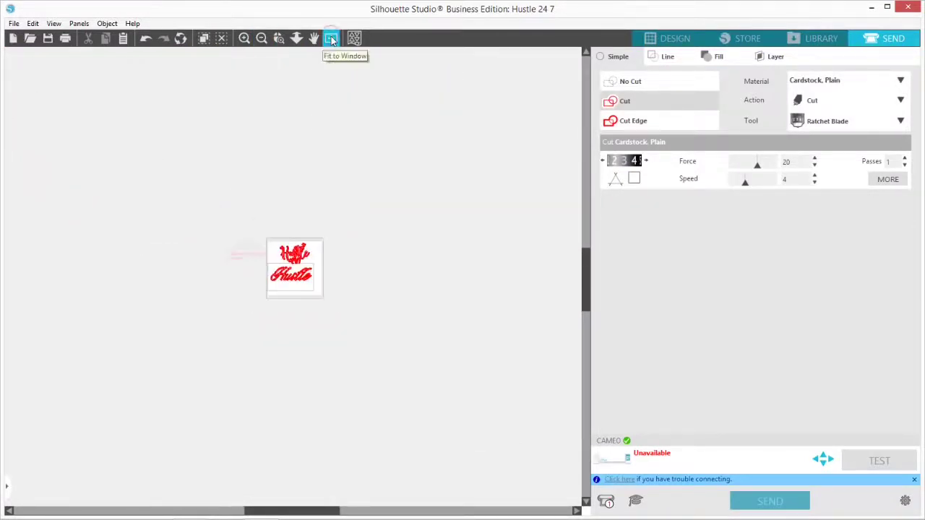
left_click(331, 38)
left_click(331, 38)
left_click(332, 40)
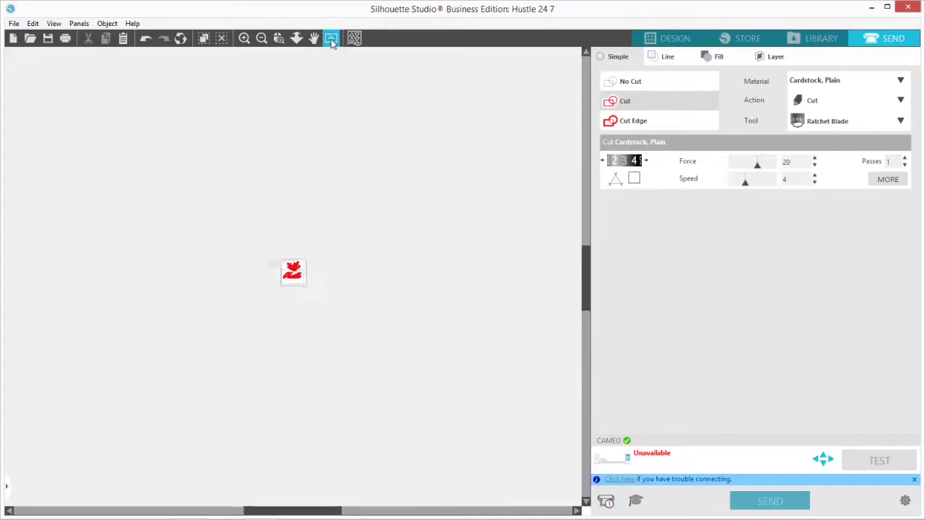
left_click(331, 39)
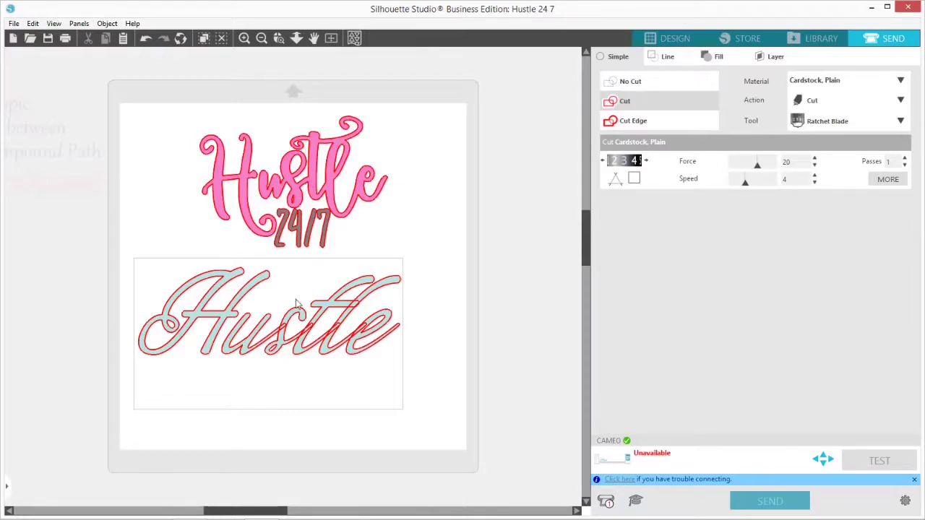
Back in the Design workspace, weld the teal Hustle letters into one merged shape
left_click(669, 37)
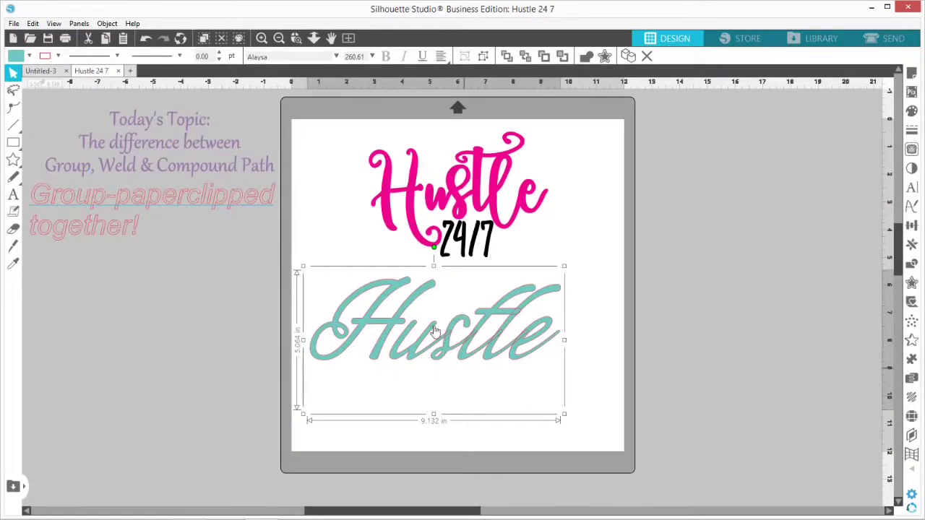
right_click(456, 337)
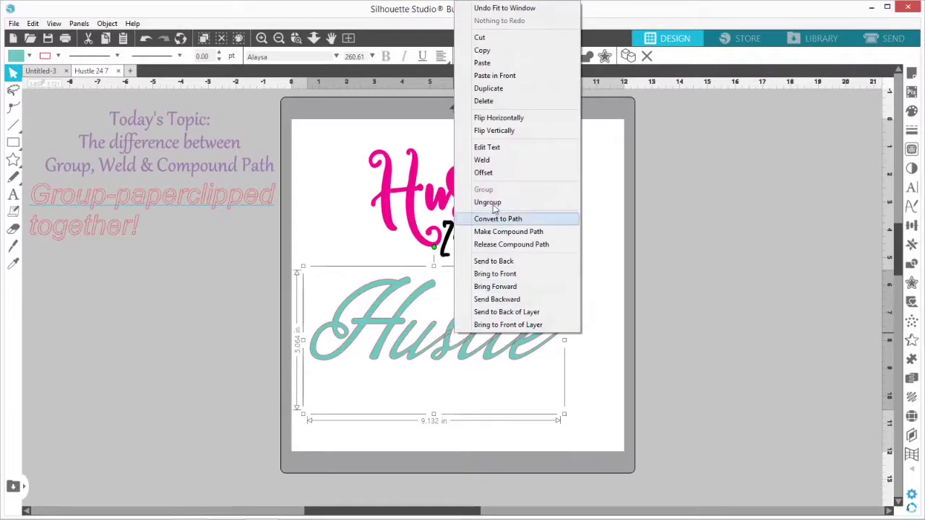
left_click(499, 161)
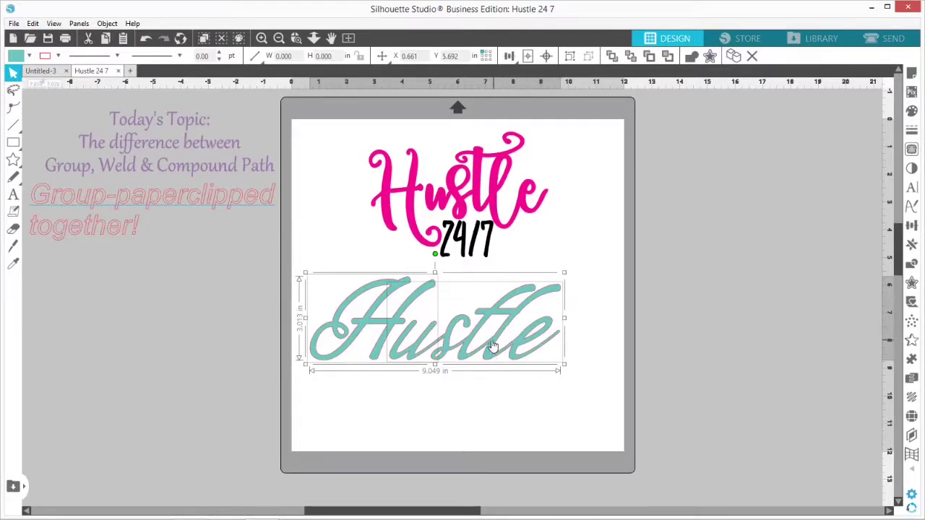
Add the two-line note 'weld- merging letters together!' below the group note
left_click(434, 407)
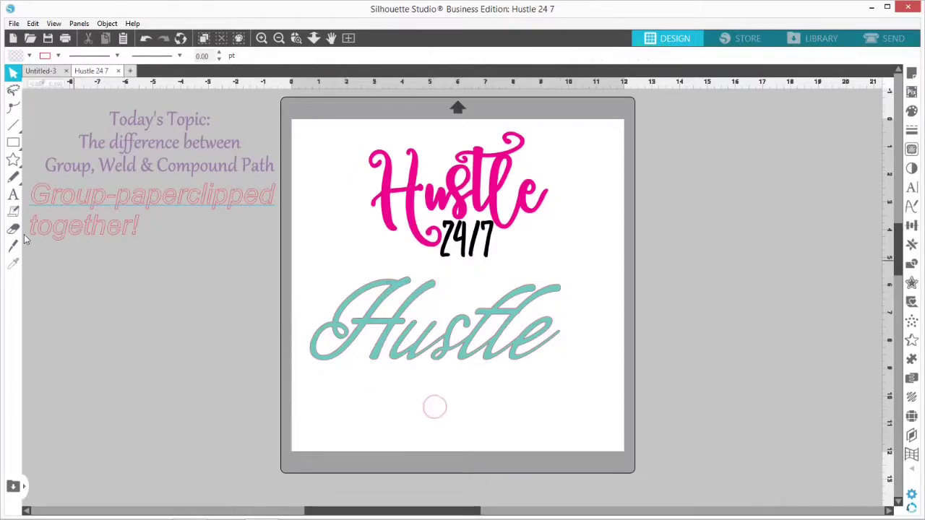
left_click(13, 194)
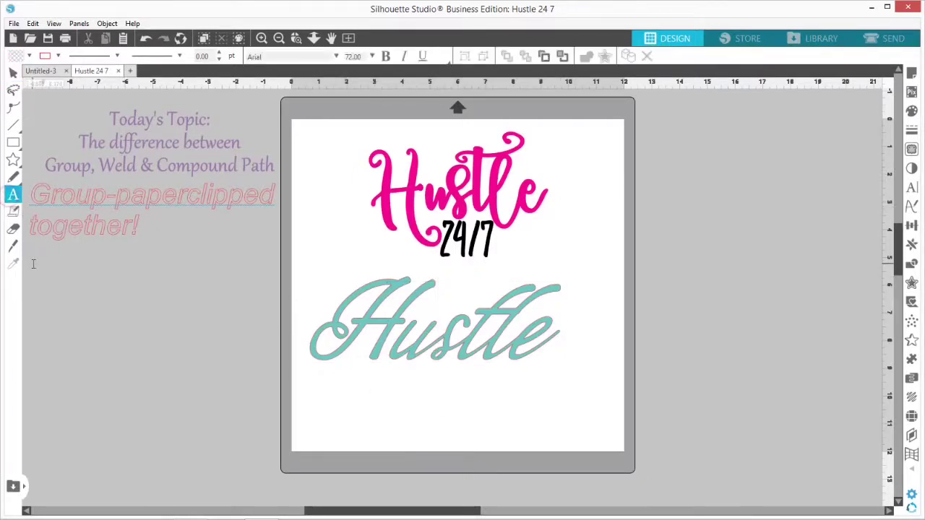
left_click(32, 262)
type("weld i")
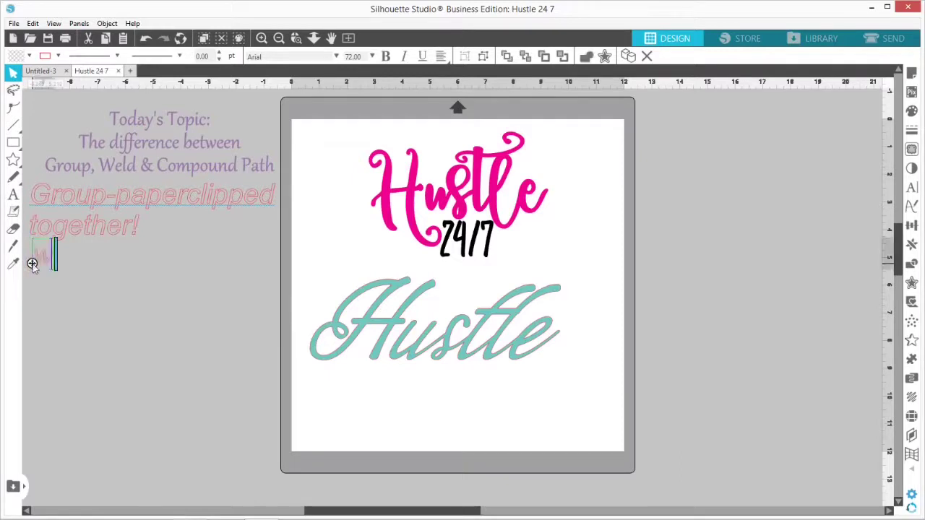
type("s")
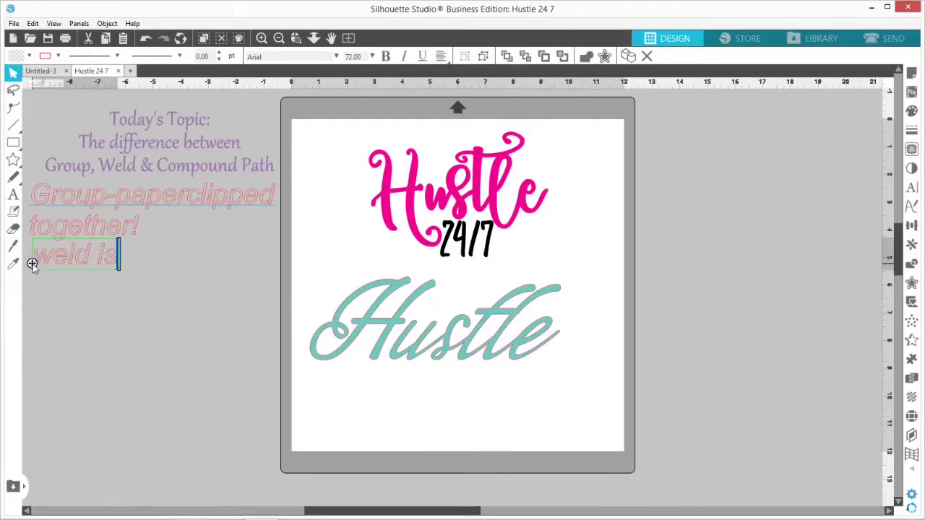
key("BackSpace")
key("BackSpace")
key("BackSpace")
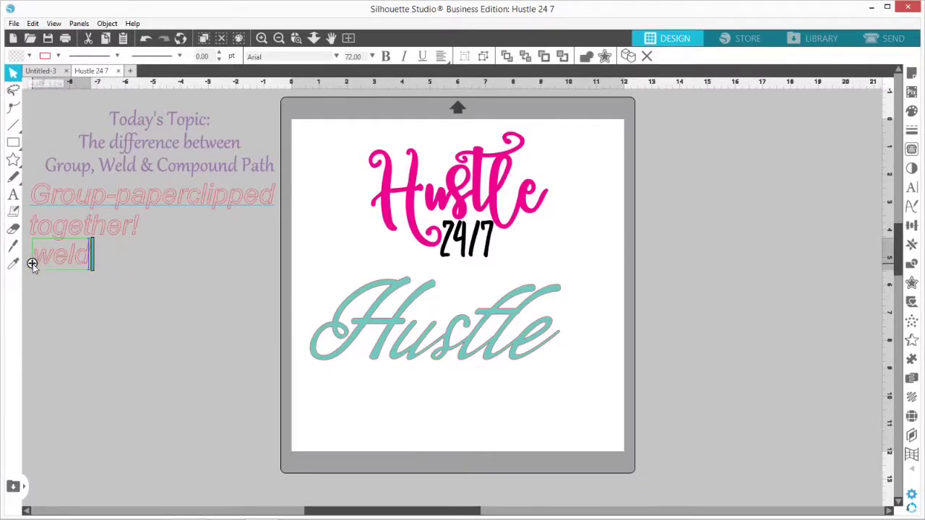
type("- merging")
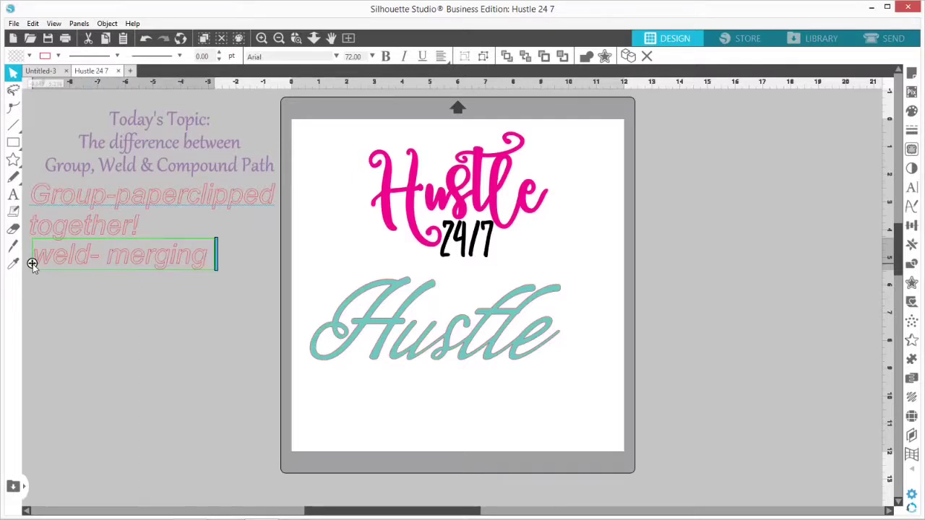
type(" letters")
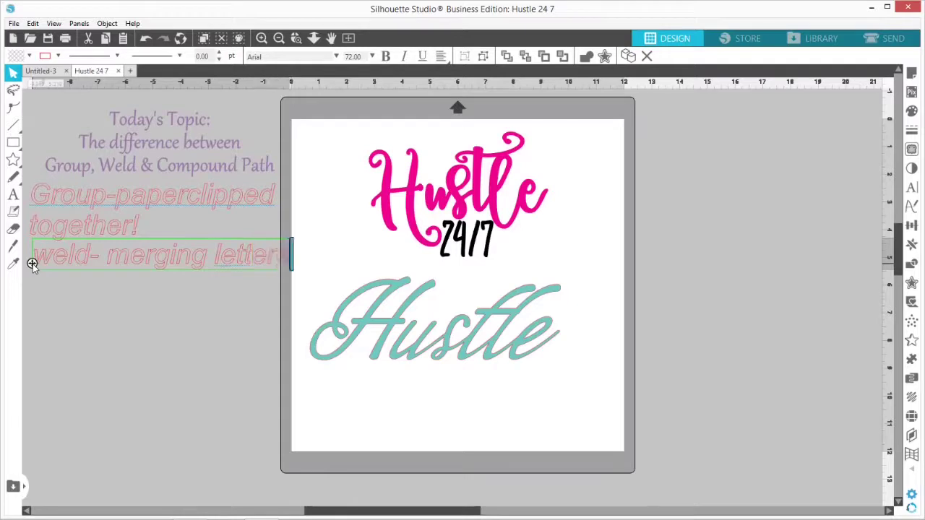
key("Return")
type("tog")
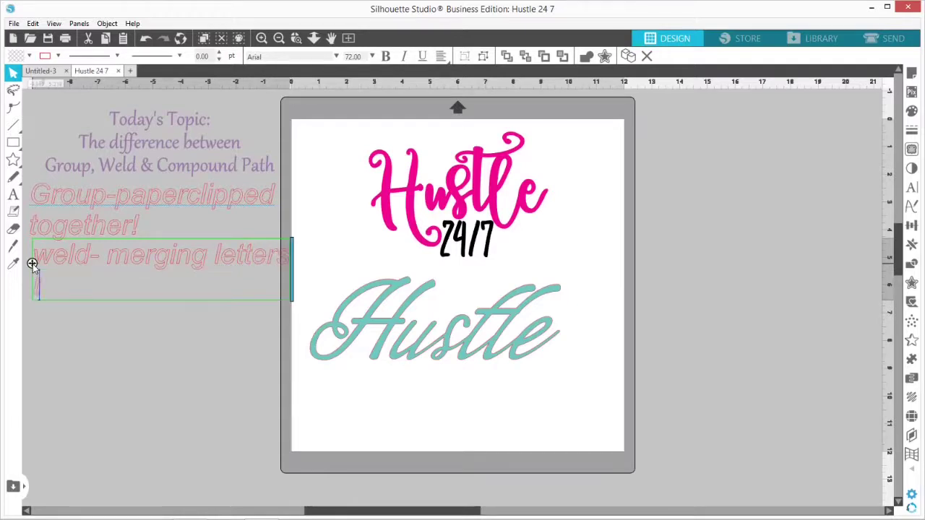
type("ether")
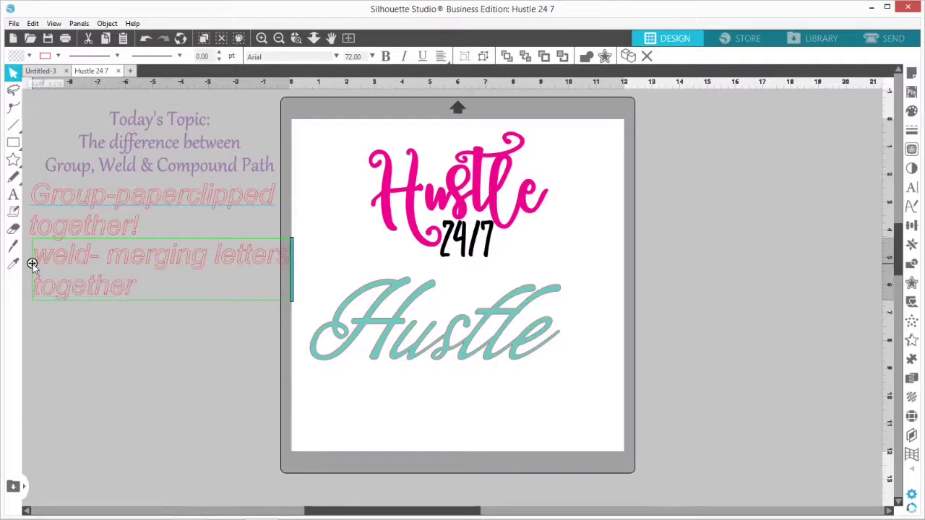
type("!")
left_click(659, 190)
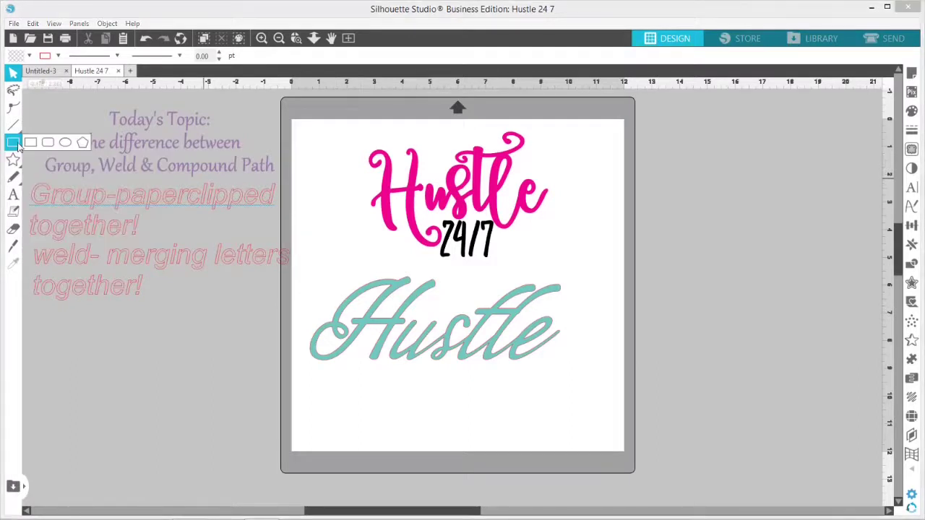
Draw a rectangle right of the mat and display its editable corner points
left_click(30, 144)
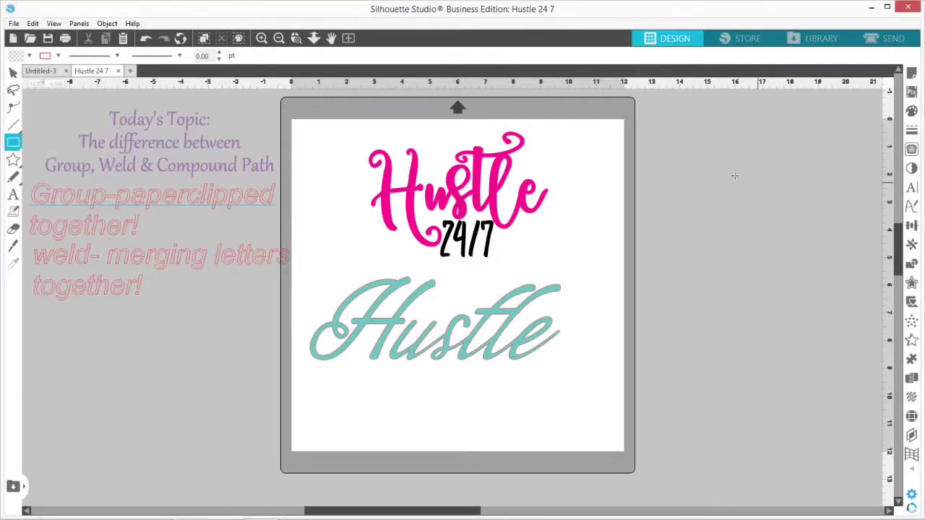
left_click_drag(657, 153, 792, 233)
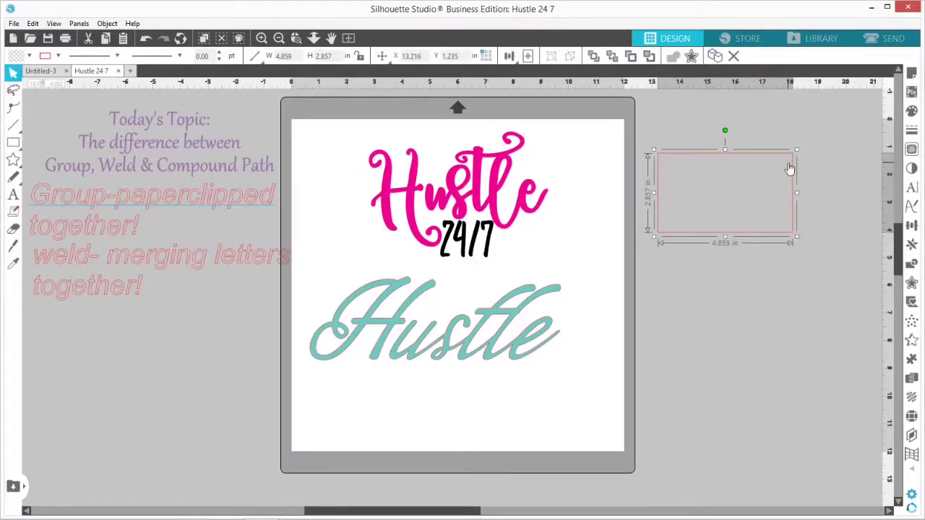
left_click(13, 246)
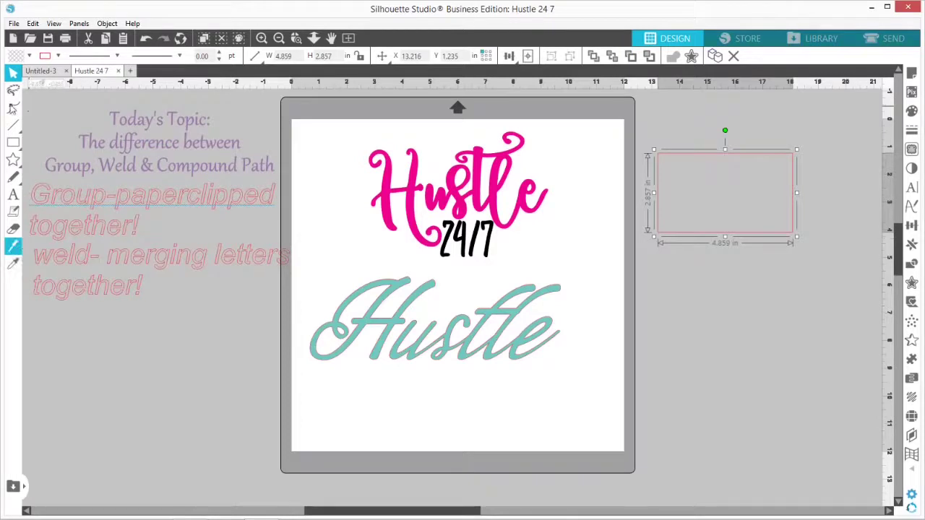
left_click(12, 108)
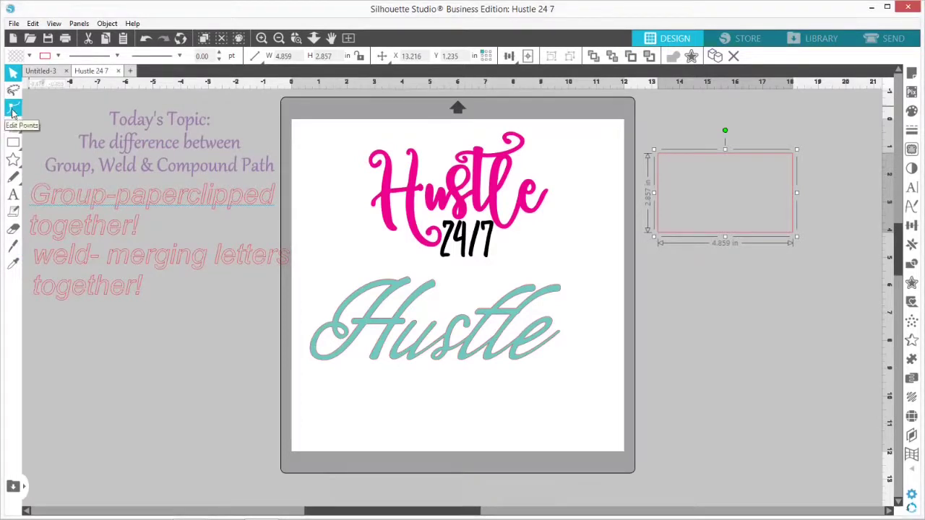
left_click(14, 126)
left_click(13, 108)
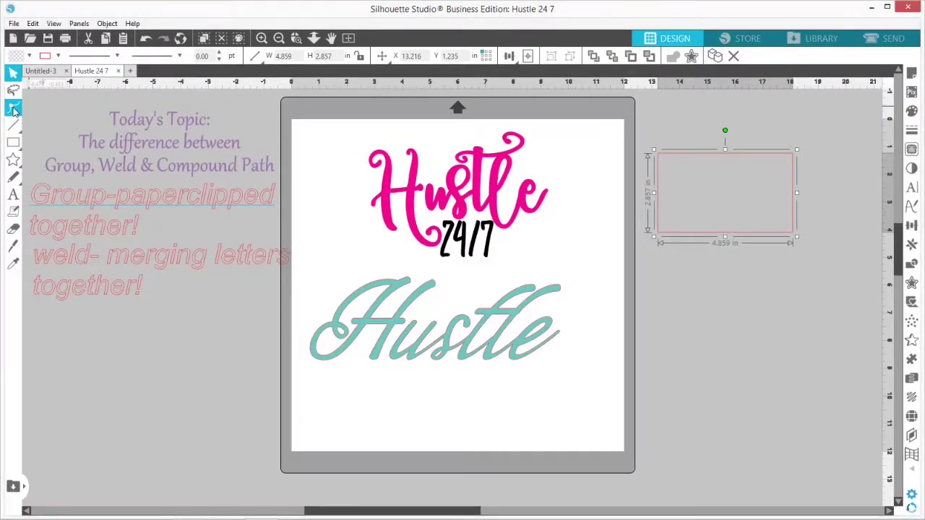
left_click(13, 109)
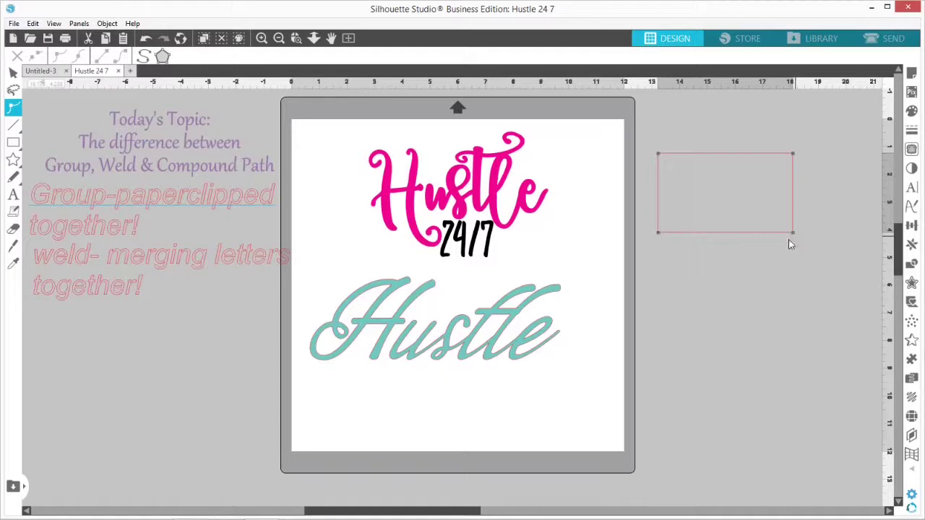
Draw a straight horizontal line to the right of the mat
left_click(15, 125)
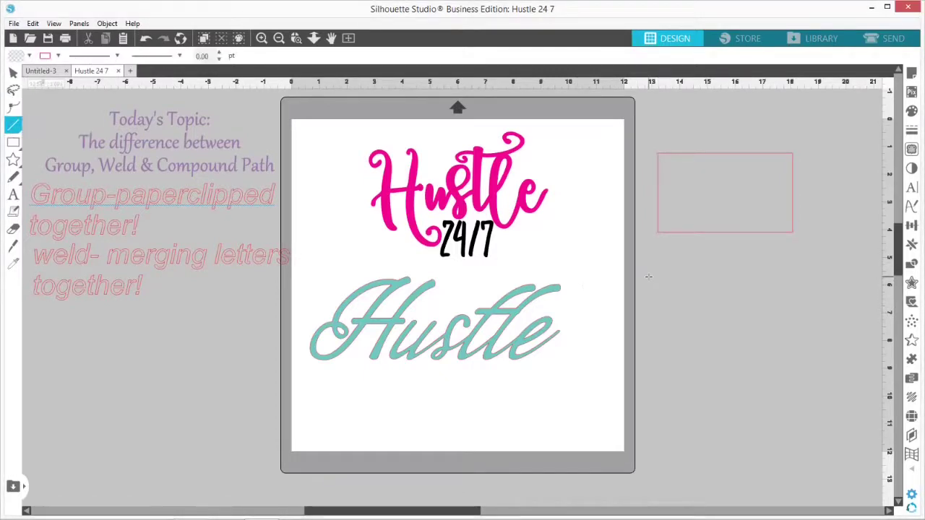
left_click_drag(639, 275, 807, 279)
key("ctrl+e")
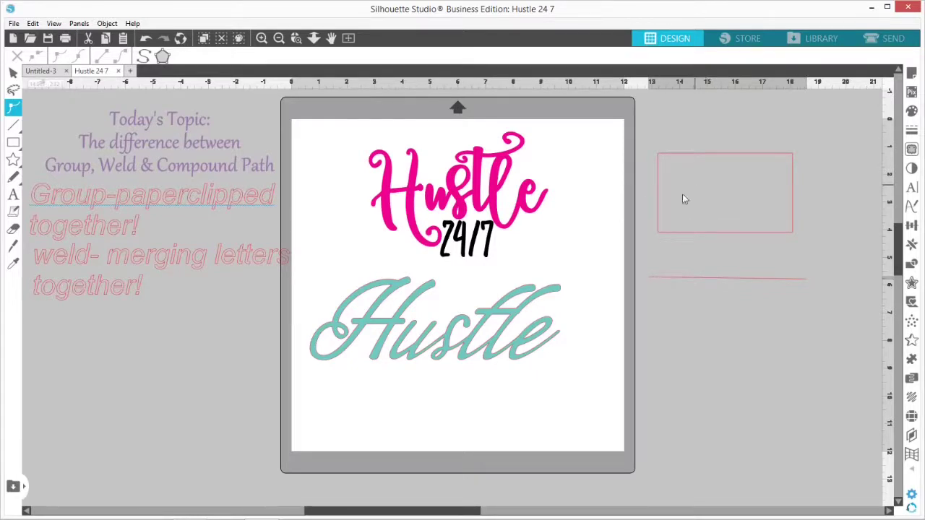
Move the pink-outlined rectangle onto the top of the pink Hustle lettering
left_click(657, 195)
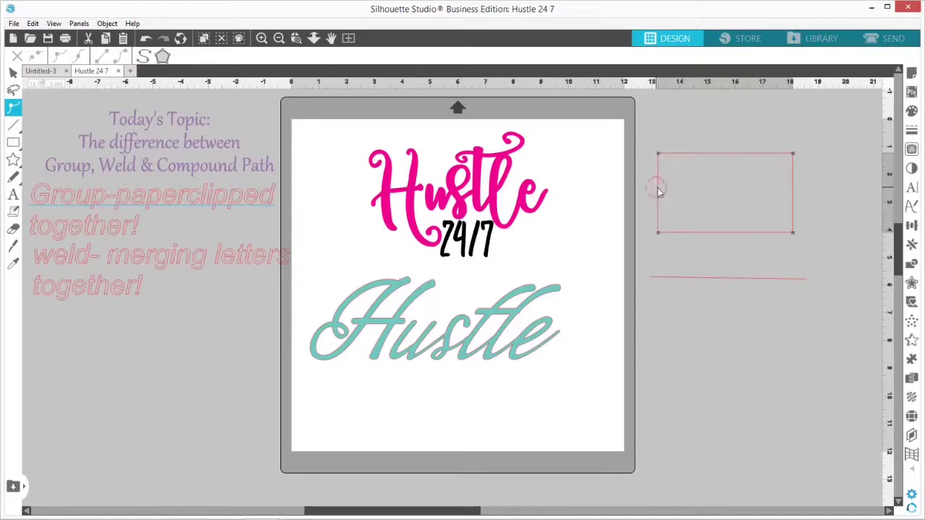
left_click(729, 243)
left_click_drag(708, 157, 411, 130)
left_click(411, 130)
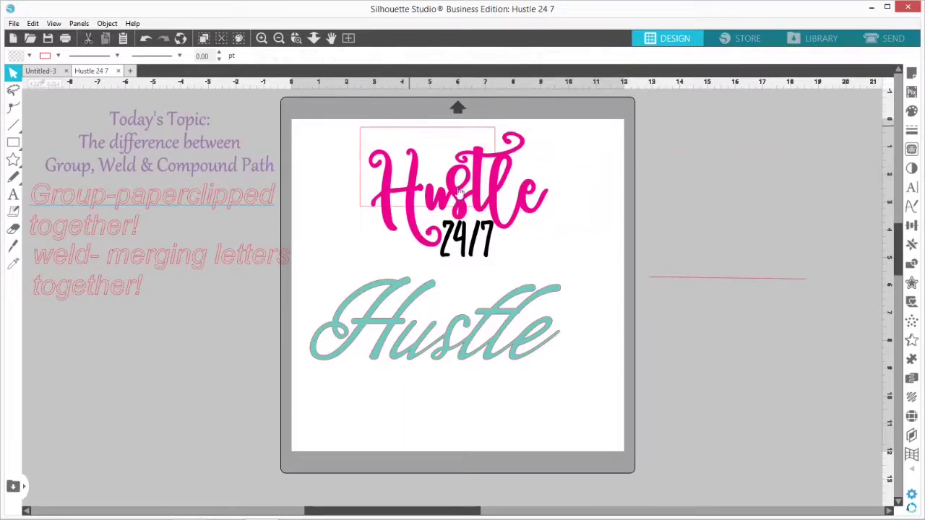
Enlarge the pink rectangle to enclose Hustle 24/7 and fill it purple
left_click(440, 130)
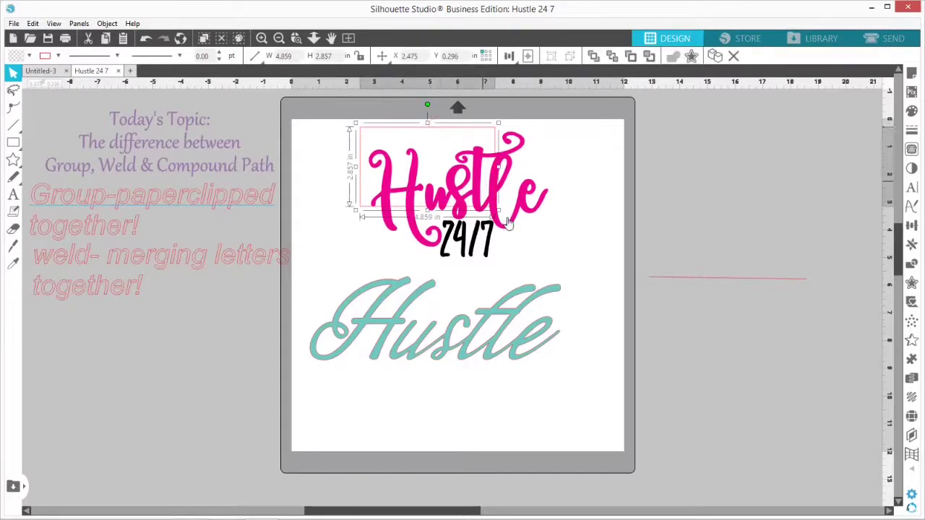
left_click_drag(498, 210, 590, 284)
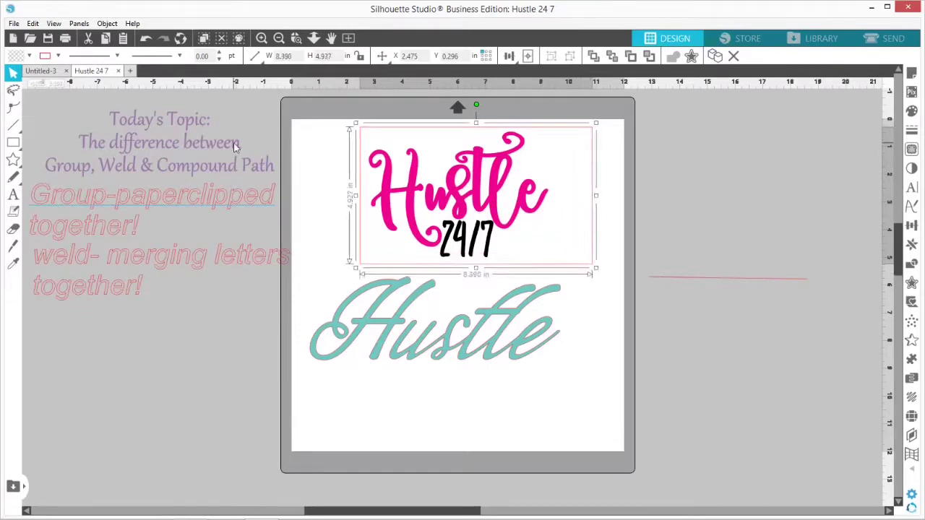
left_click(29, 56)
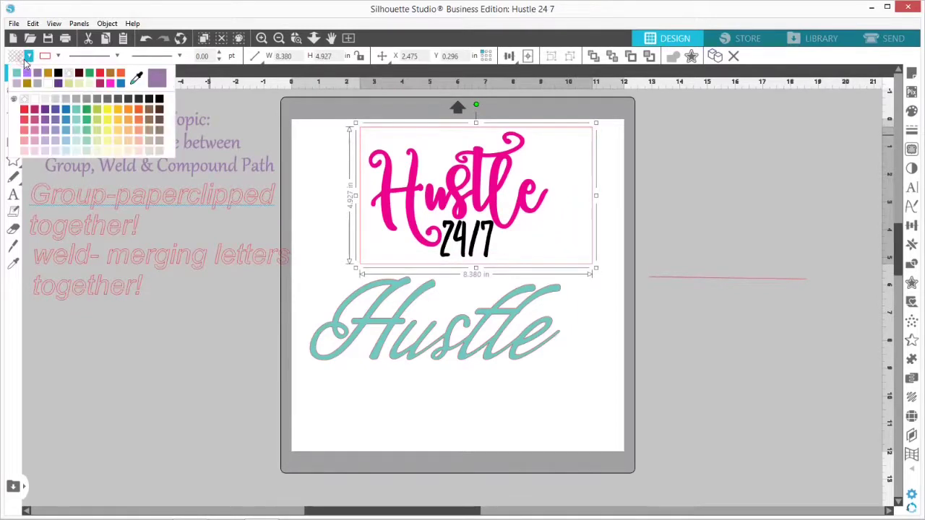
left_click(26, 74)
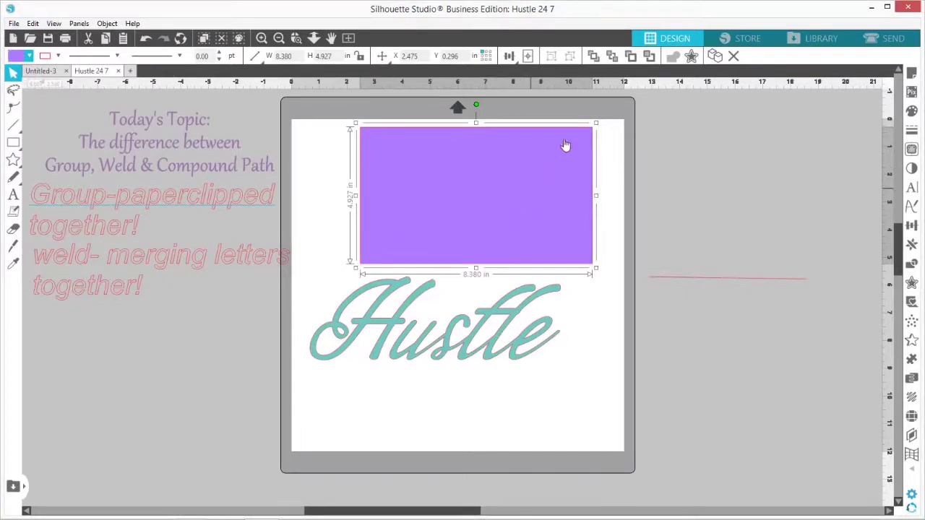
Send the purple rectangle behind the lettering, then reselect the rectangle
left_click(611, 57)
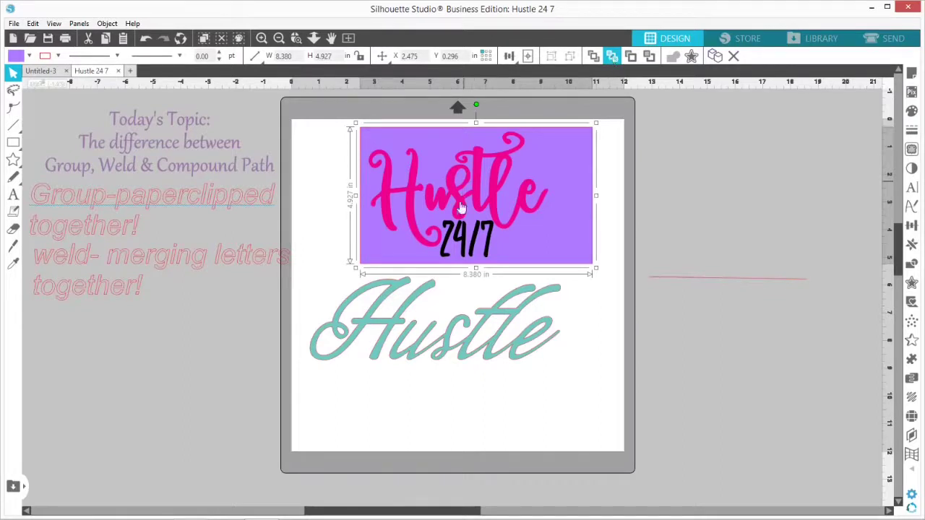
left_click(477, 209)
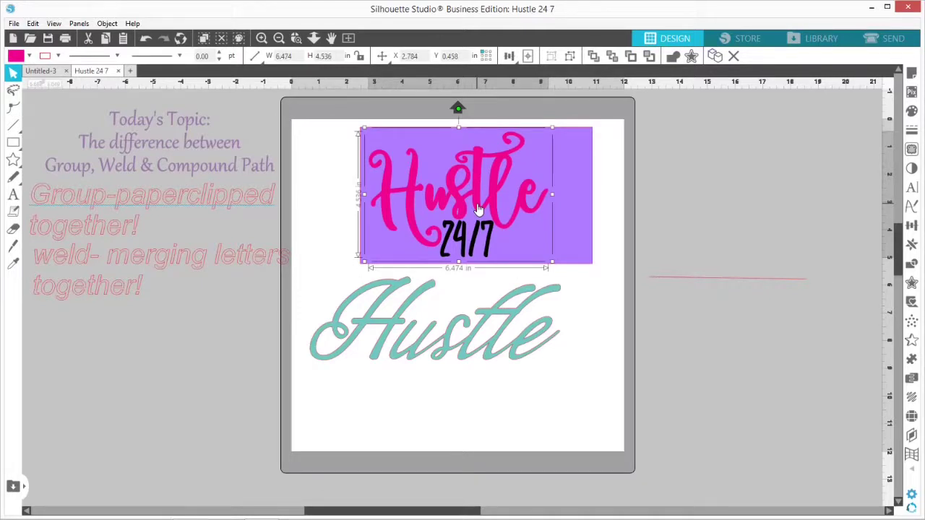
left_click(569, 222)
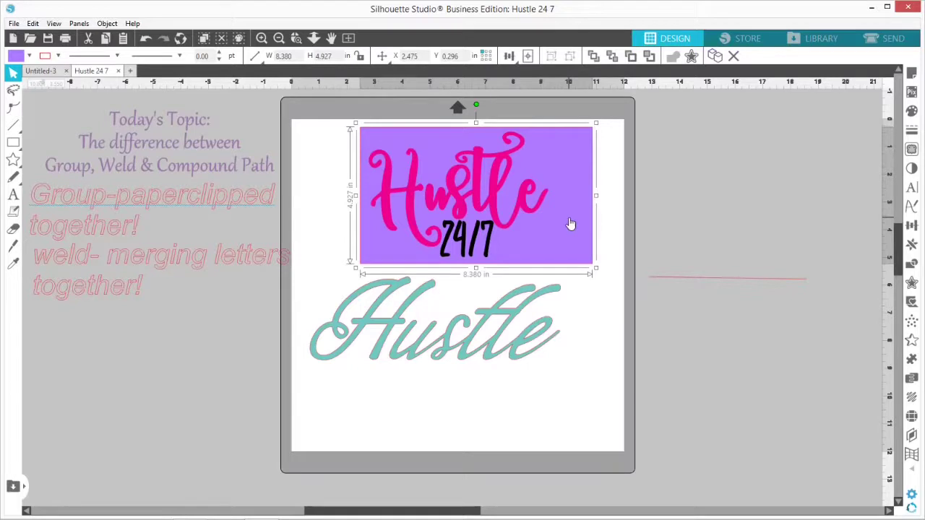
Check the SEND cut settings, then select the purple panel and lettering together and right-click them
left_click(883, 40)
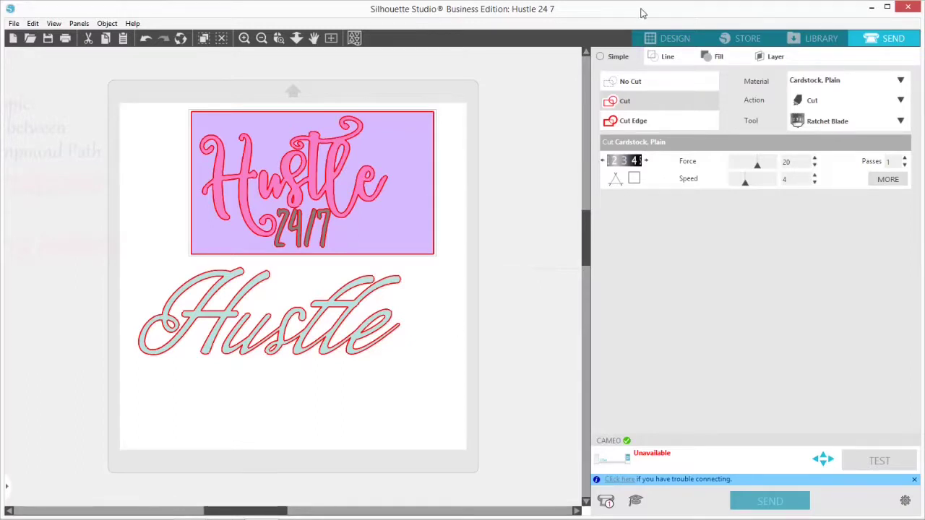
left_click(648, 40)
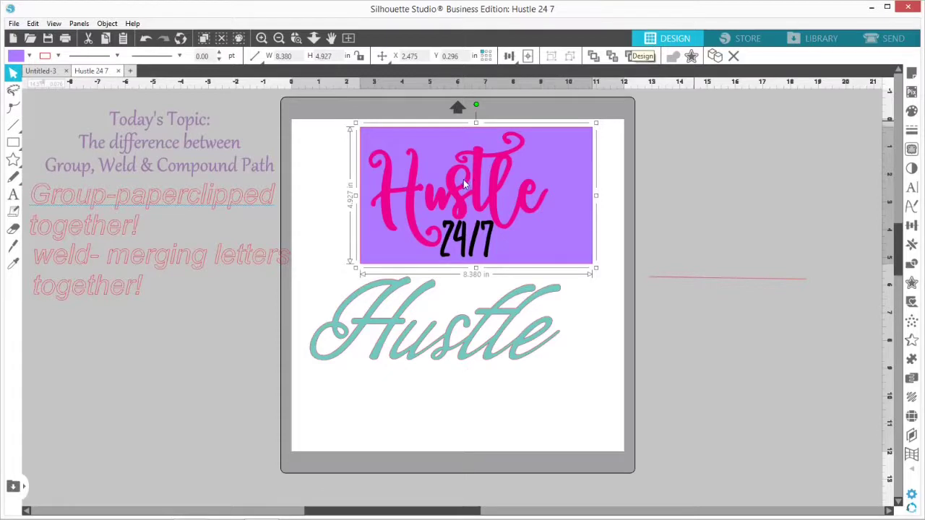
key("ctrl+shift+g")
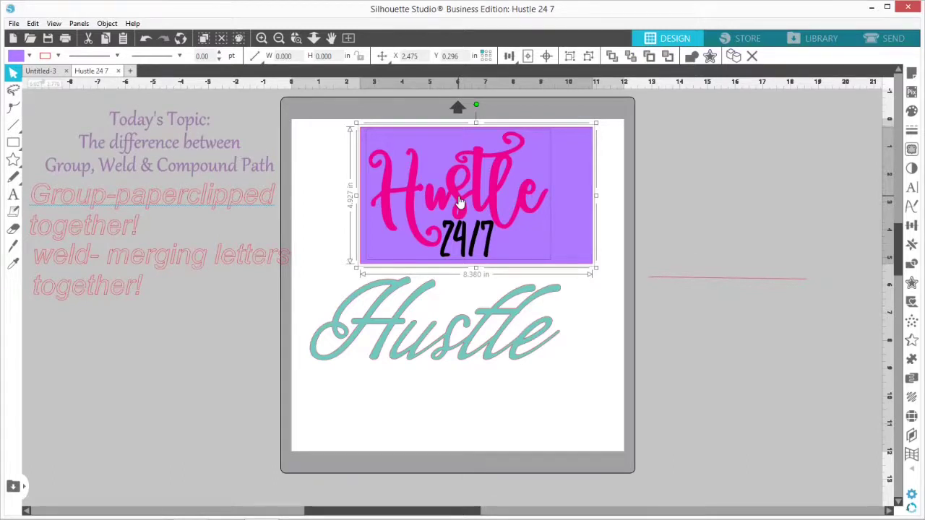
right_click(459, 202)
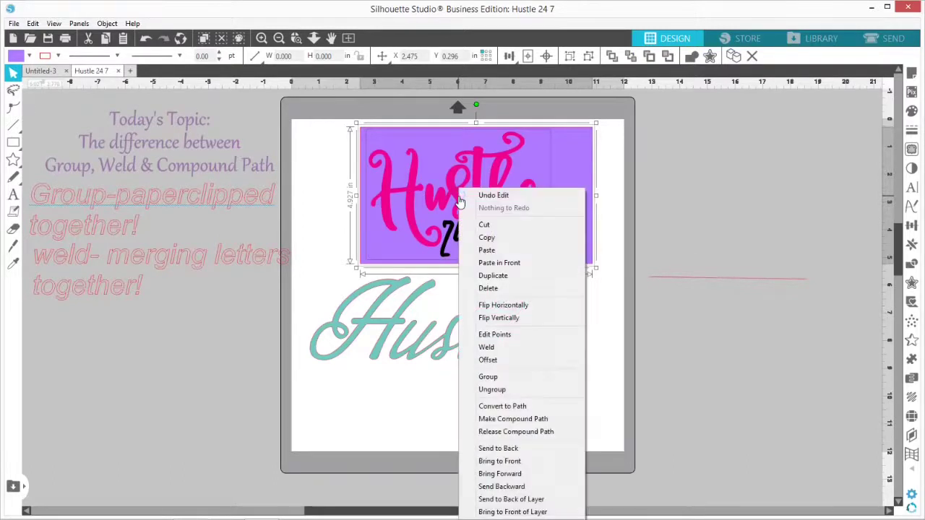
Make a compound path so Hustle 24/7 is cut out of the purple panel
left_click(497, 421)
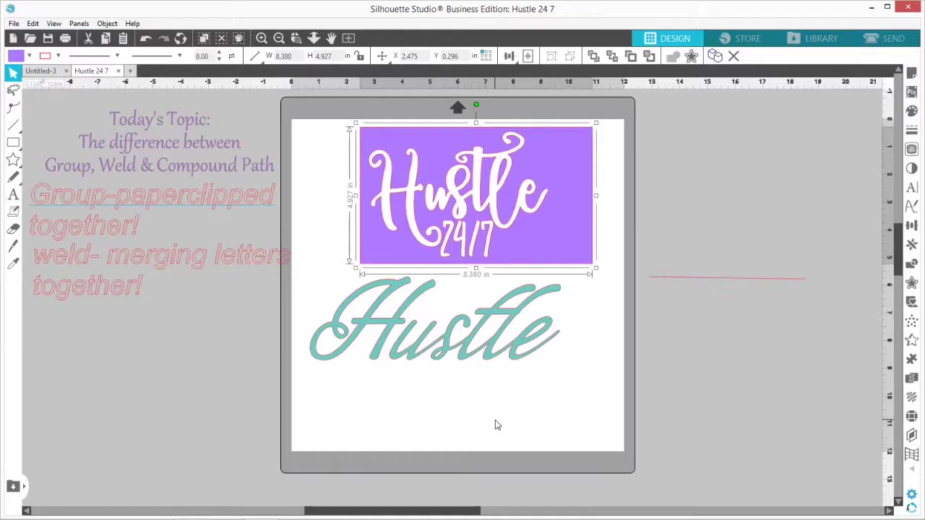
left_click(15, 195)
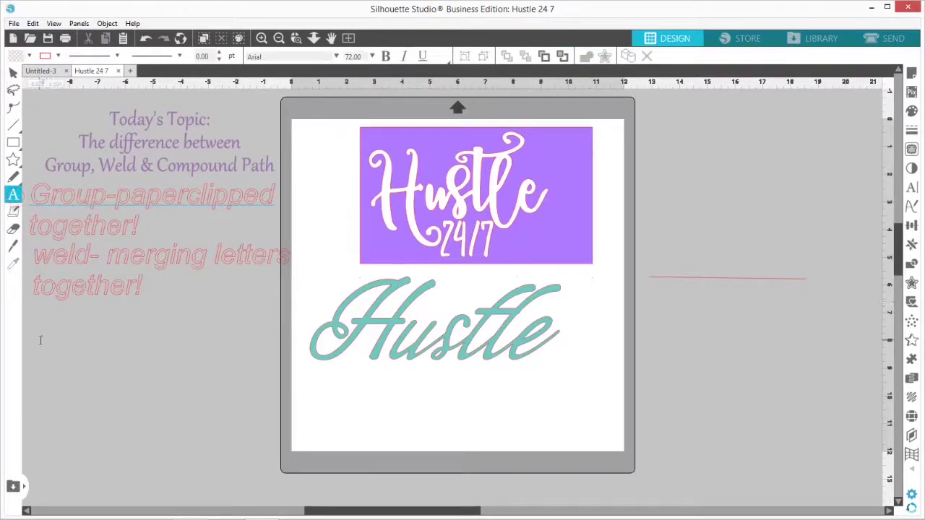
Type the three-line note 'Compound path- making a cutout of one shape from another shape.'
type("Compun")
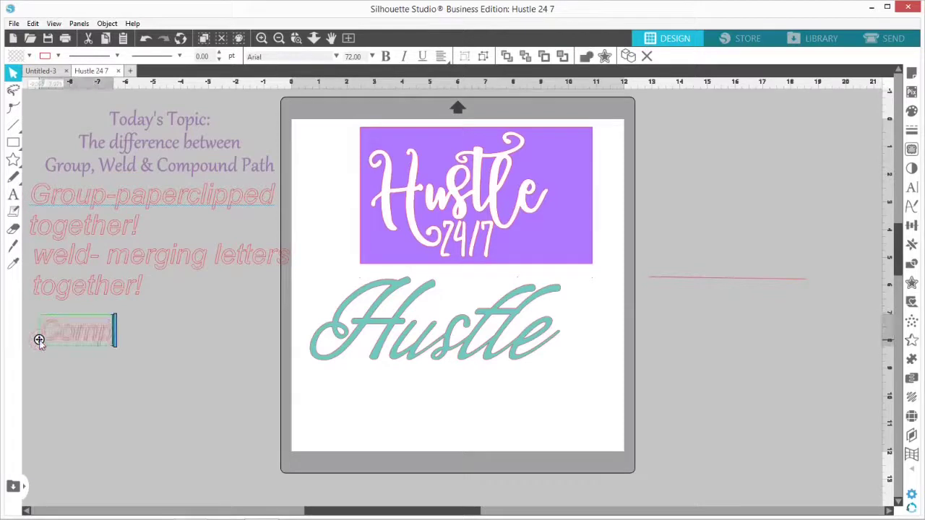
key("BackSpace")
key("BackSpace")
type("ou")
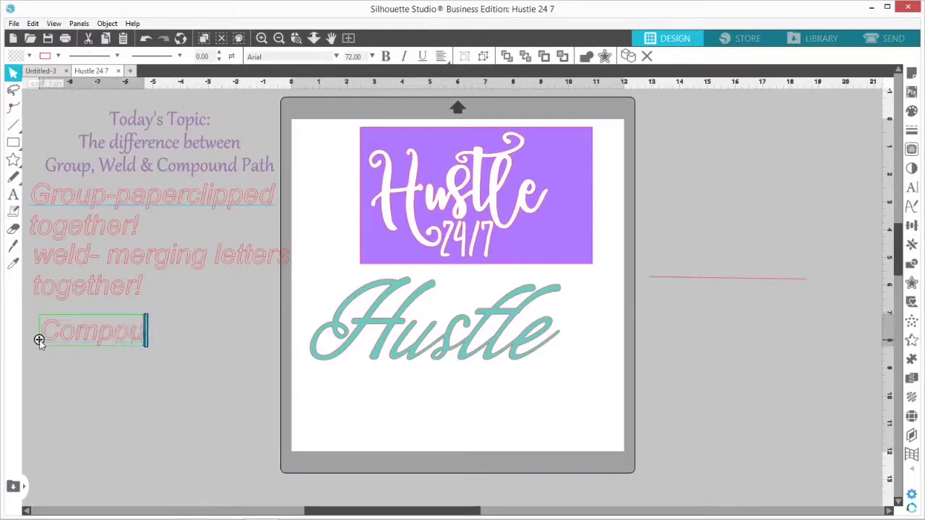
type("nd path")
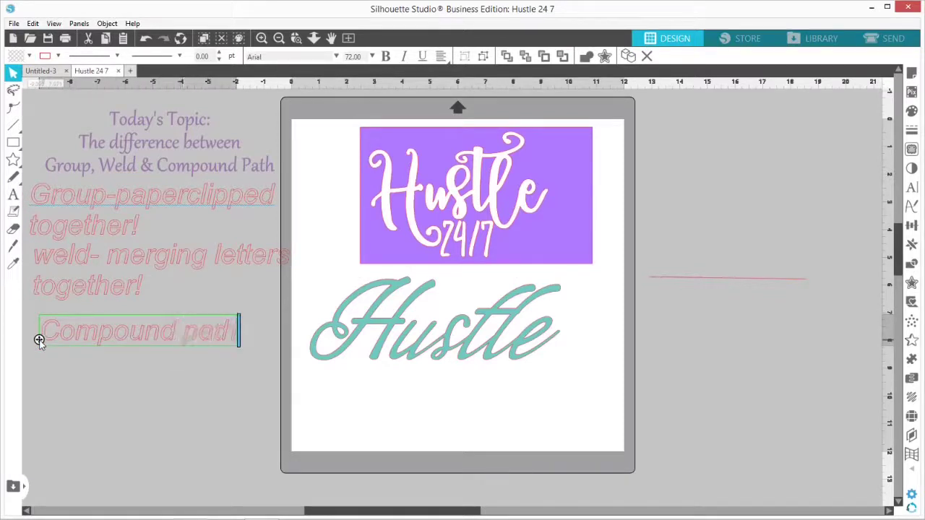
type("-")
key("Return")
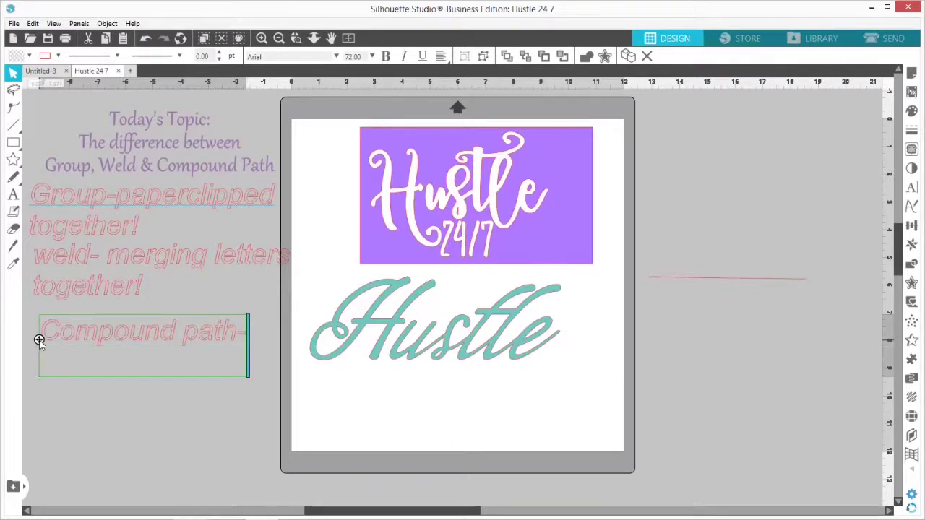
type("making a c")
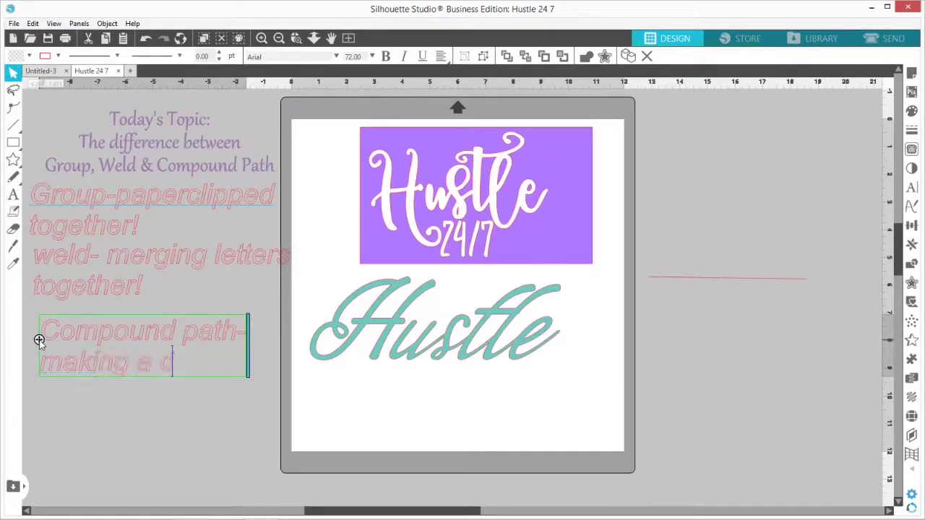
type("utout")
key("Return")
type("o")
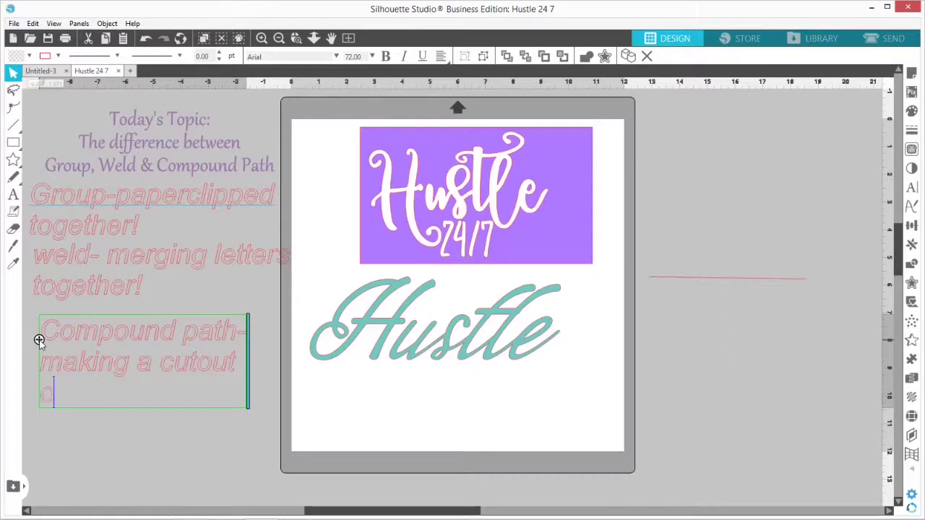
type("r one s")
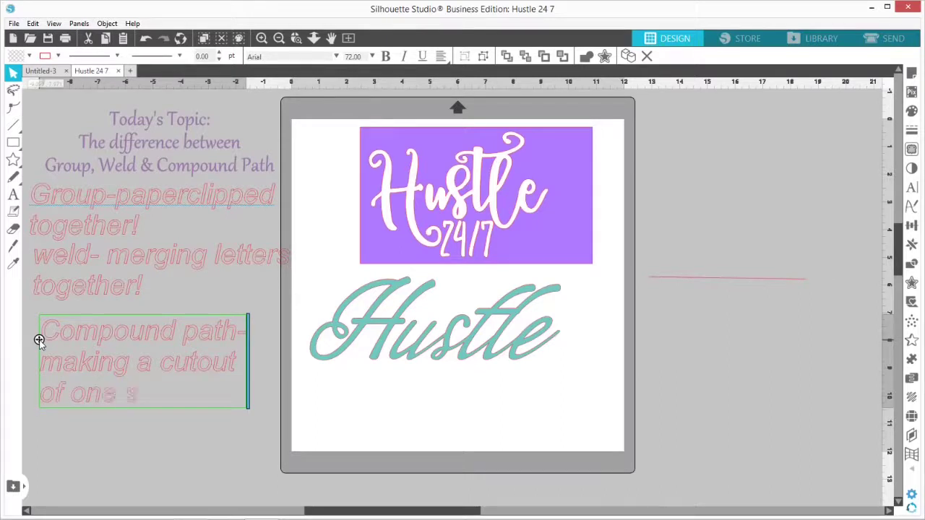
type("hemp")
key("BackSpace")
key("BackSpace")
type("pe f")
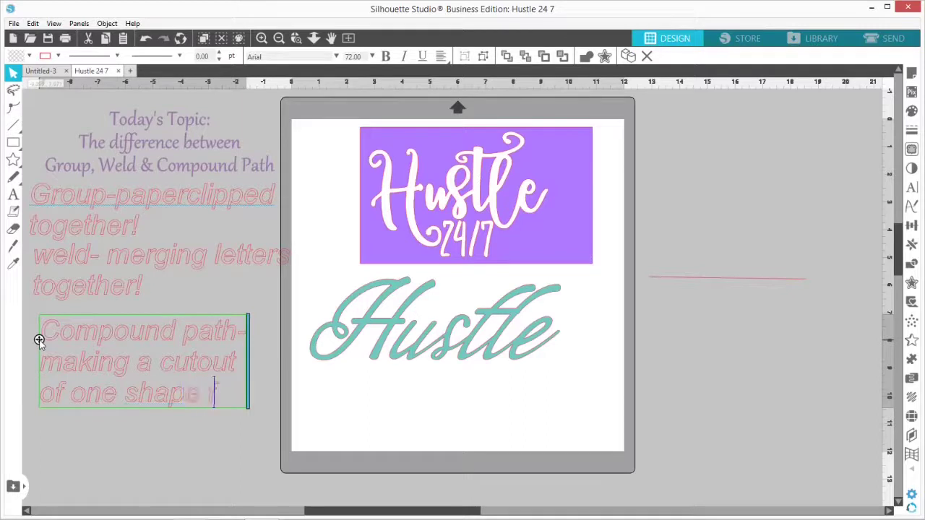
type("rom")
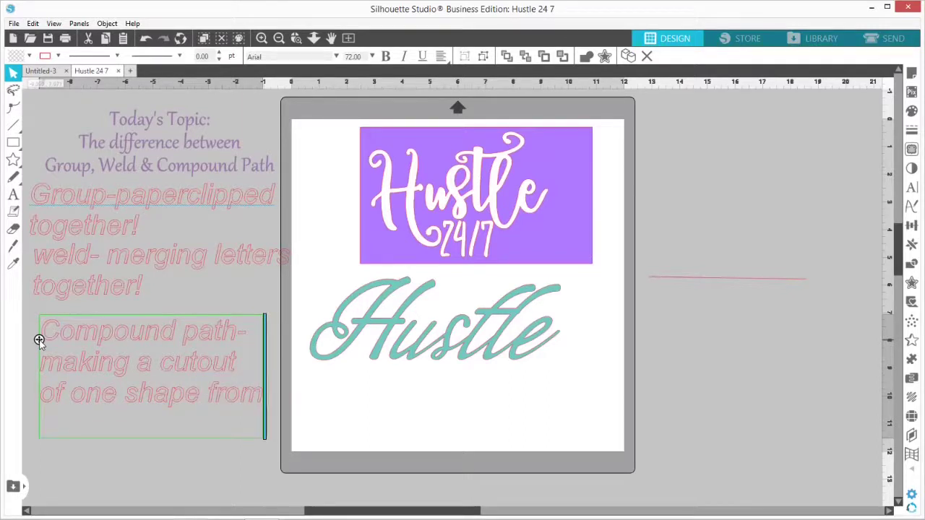
type(" another sh")
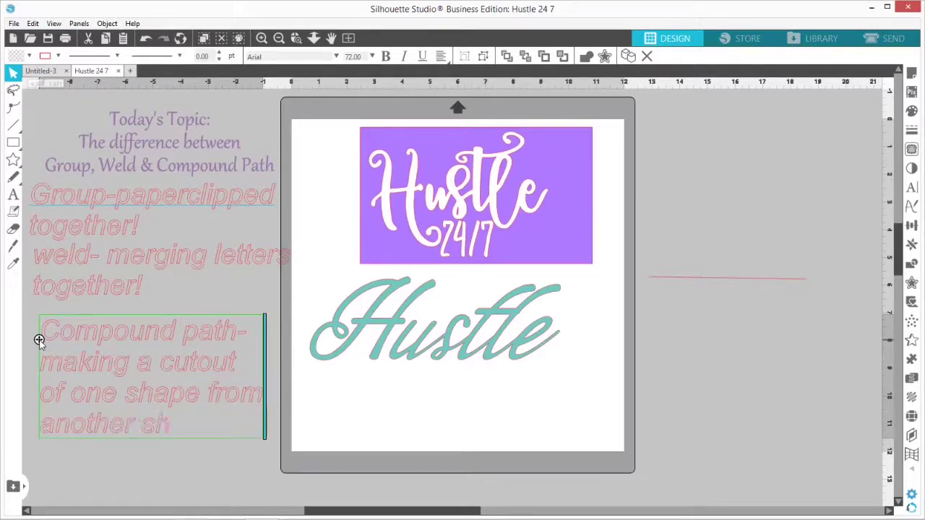
type("ape.")
left_click(345, 425)
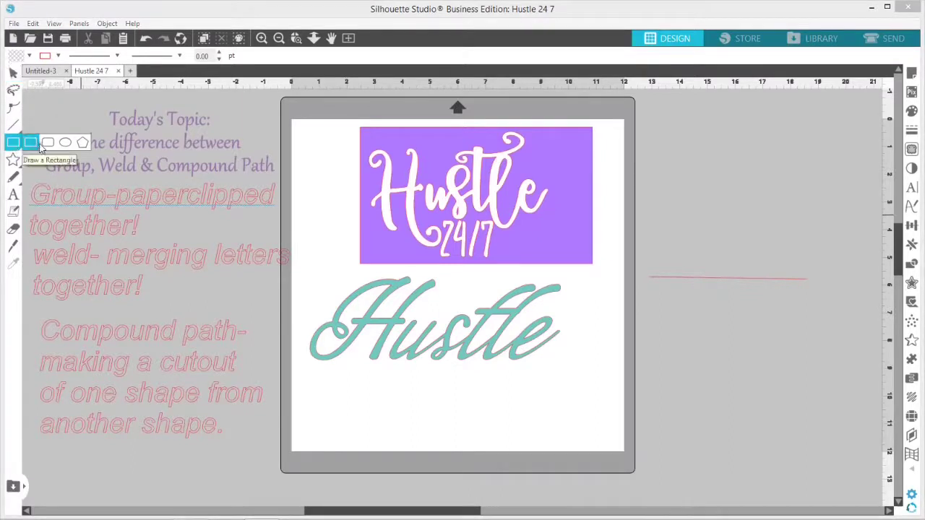
Draw a 6.444 × 3.191 in rectangle right of the mat and fill it purple
left_click(31, 143)
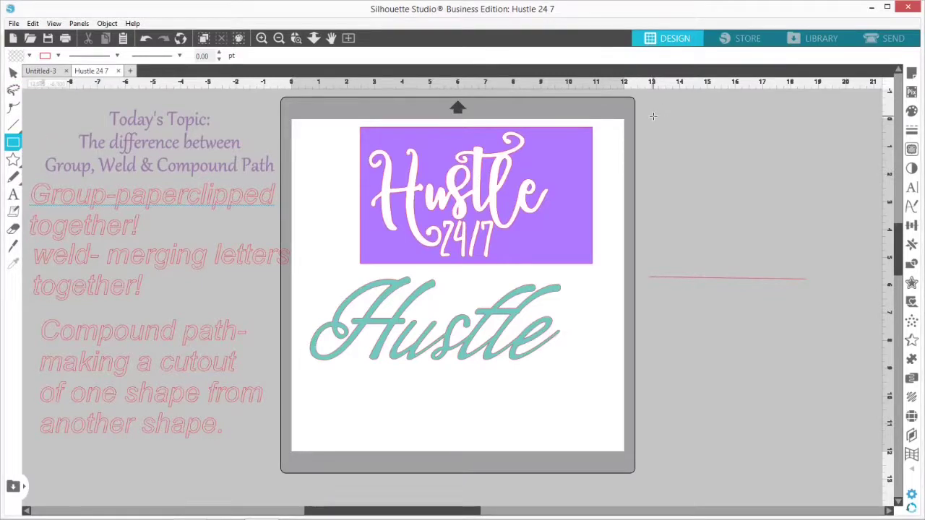
left_click_drag(652, 115, 832, 205)
left_click_drag(832, 205, 831, 204)
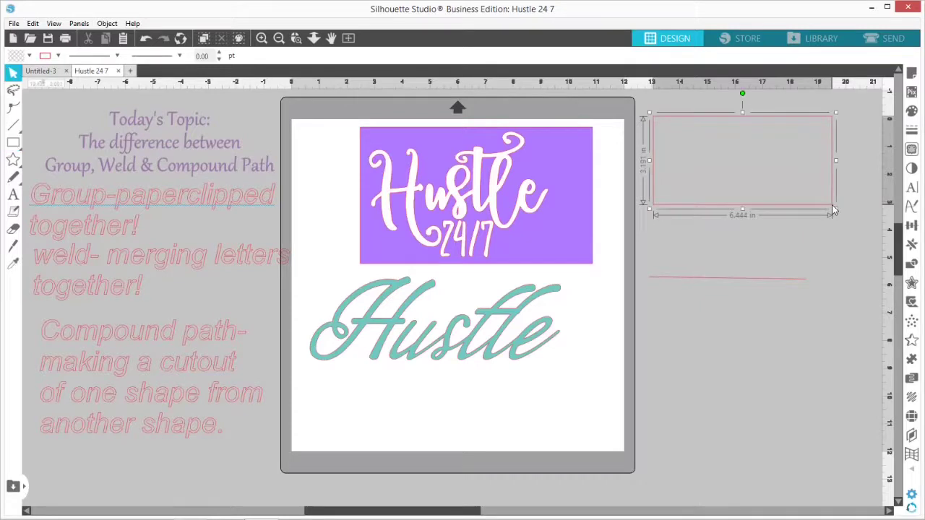
mouse_move(15, 159)
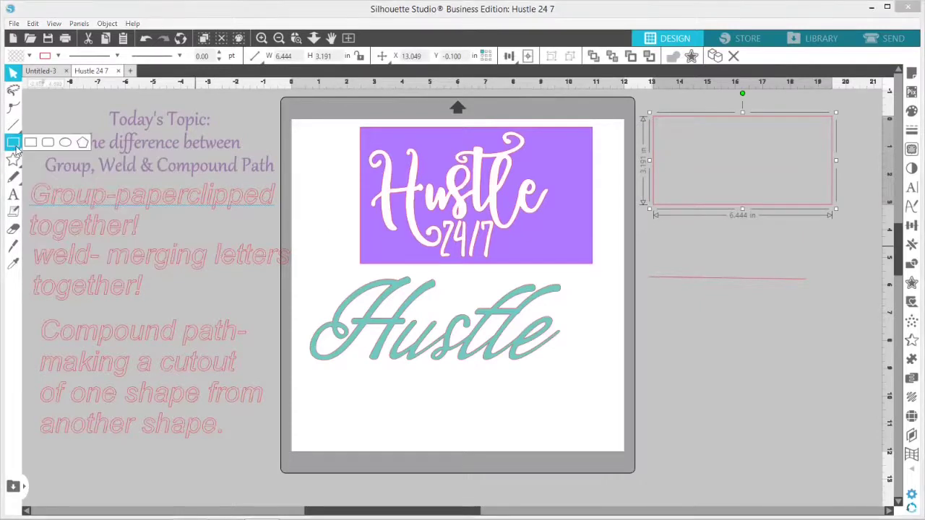
left_click(21, 56)
left_click(16, 76)
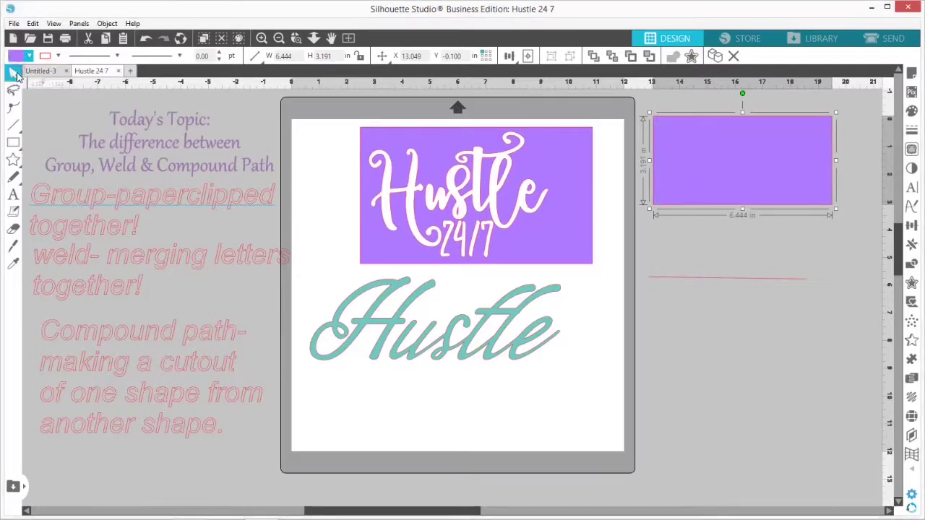
Draw a small oval on the left side of the purple rectangle
mouse_move(13, 143)
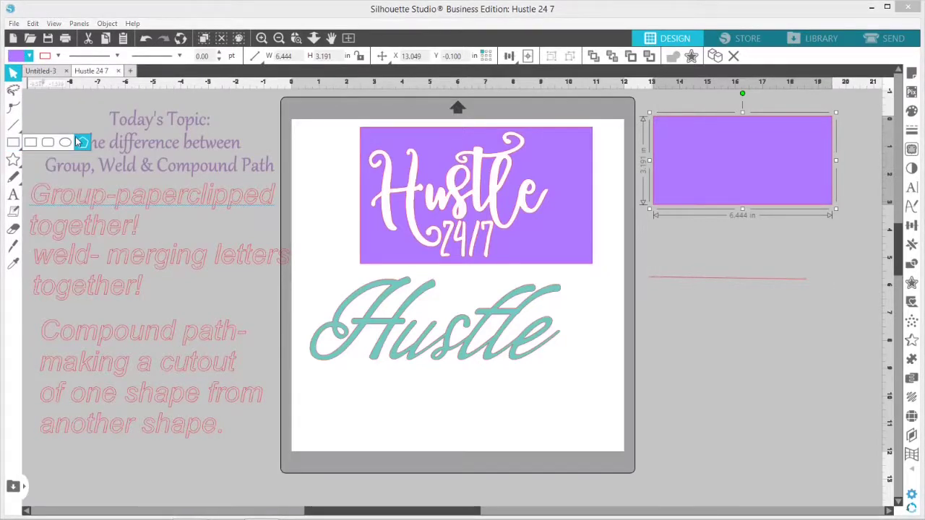
left_click(81, 142)
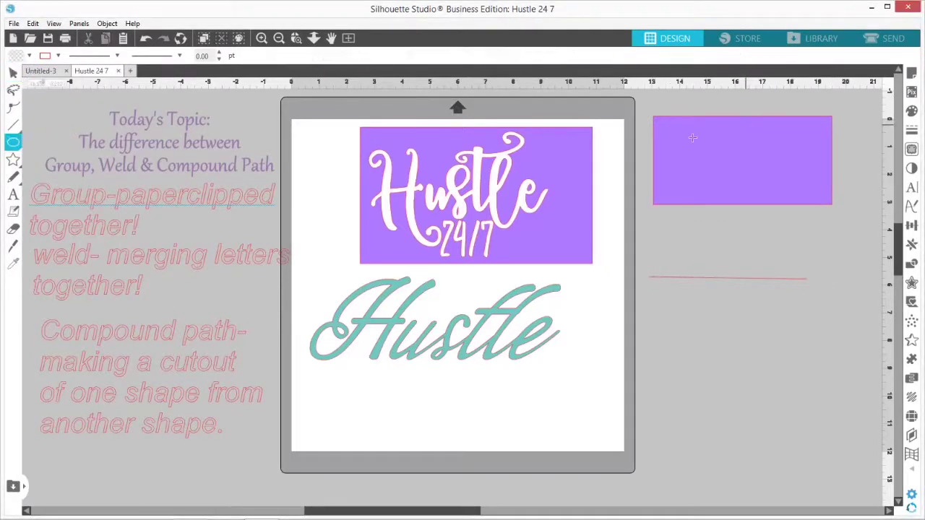
left_click_drag(677, 130, 714, 174)
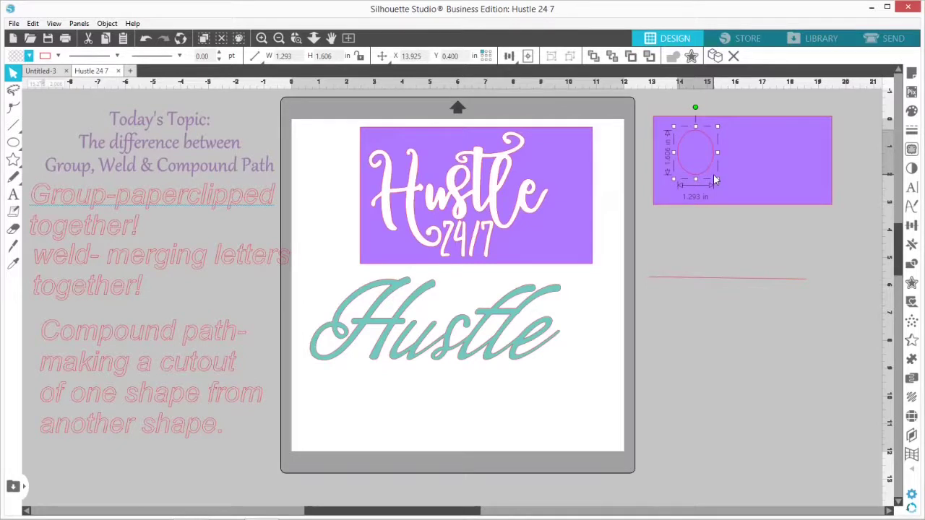
Duplicate the purple rectangle, move the copy below the red line, and select the oval
left_click(702, 170)
right_click(704, 169)
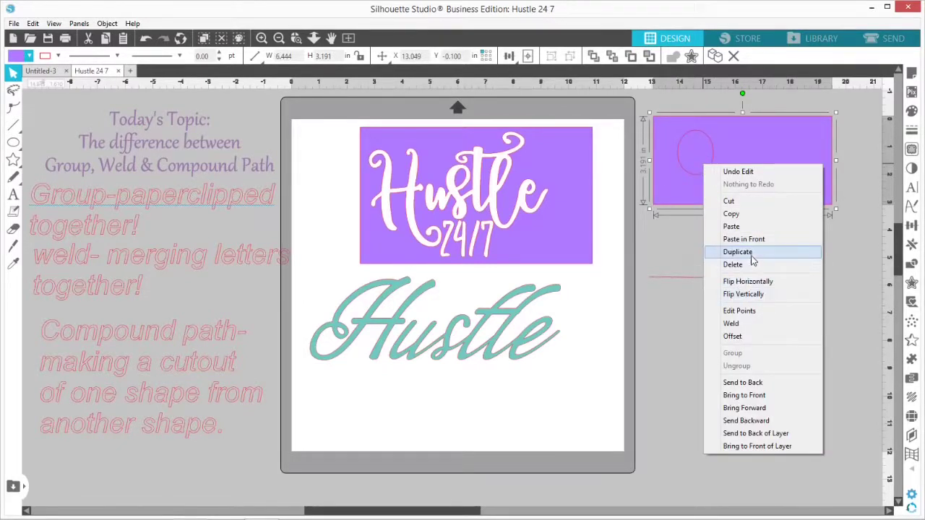
left_click(751, 252)
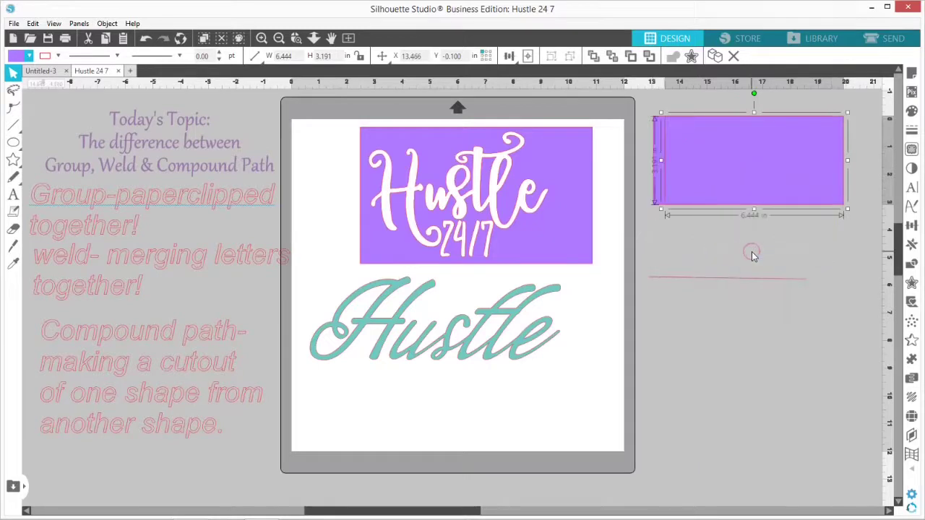
left_click_drag(708, 172, 695, 388)
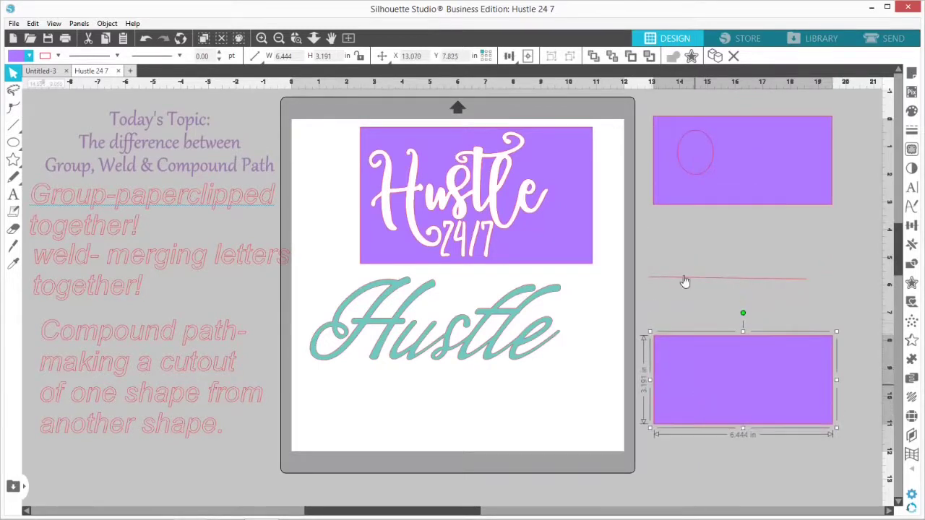
left_click(695, 177)
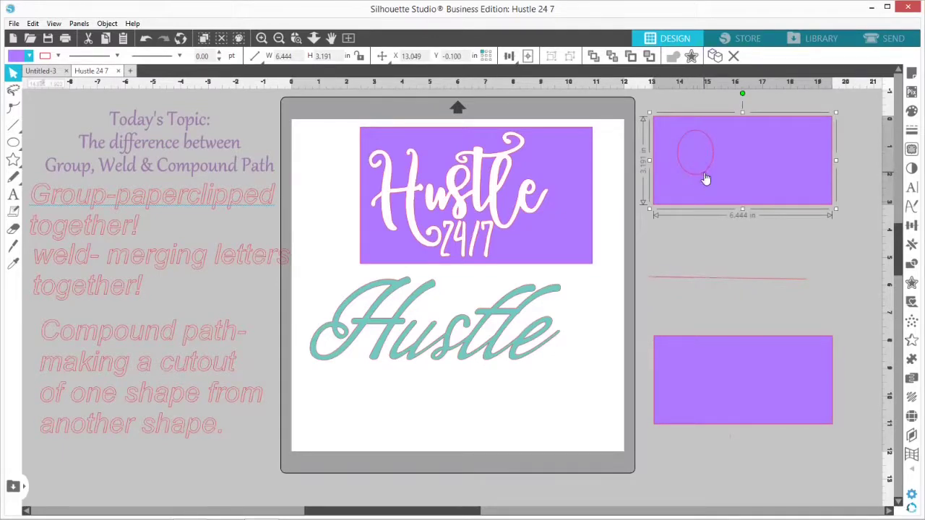
left_click(702, 177)
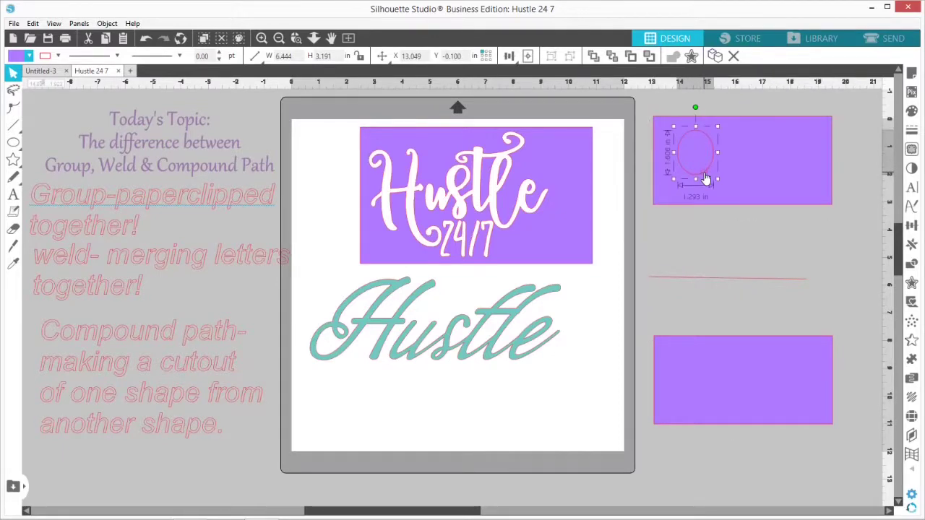
Fill the oval magenta and place a duplicate right beside it
left_click(29, 56)
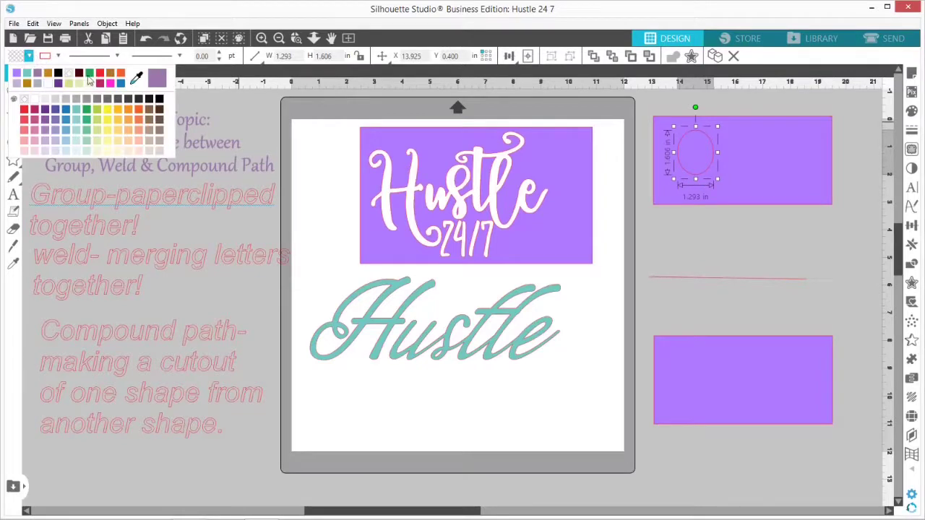
left_click(109, 84)
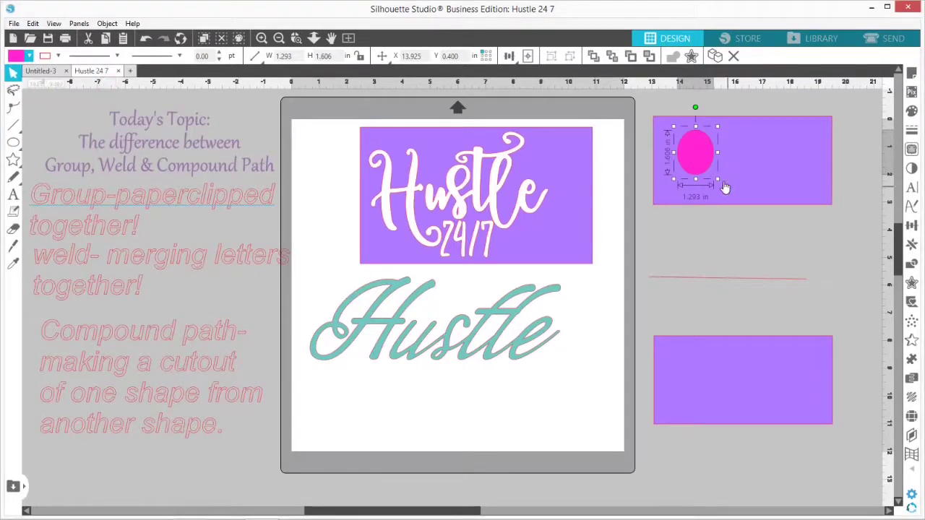
right_click(700, 159)
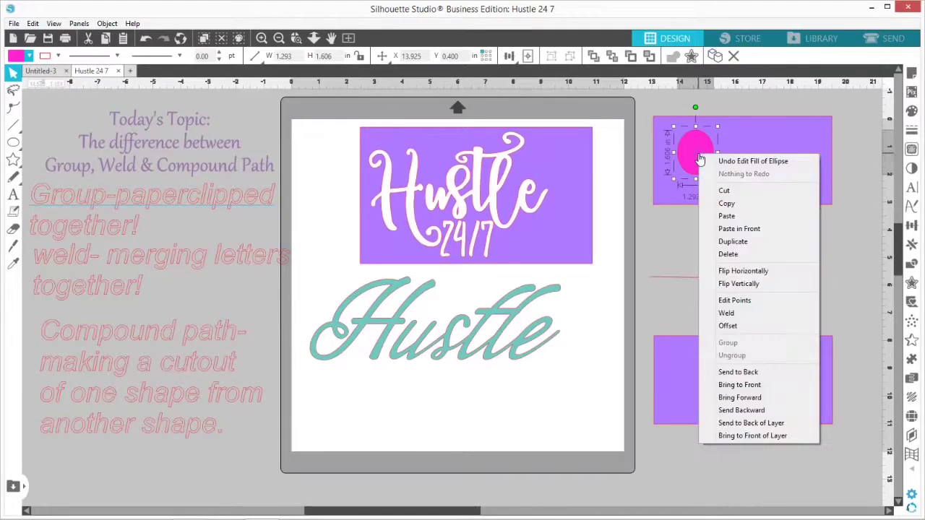
left_click(739, 243)
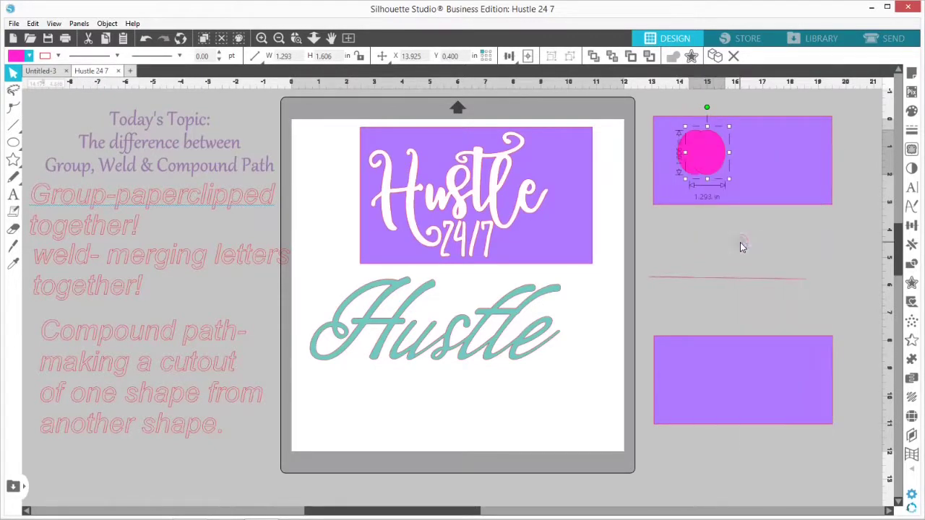
mouse_move(740, 163)
left_mouse_down()
mouse_move(742, 141)
mouse_move(748, 149)
left_mouse_up()
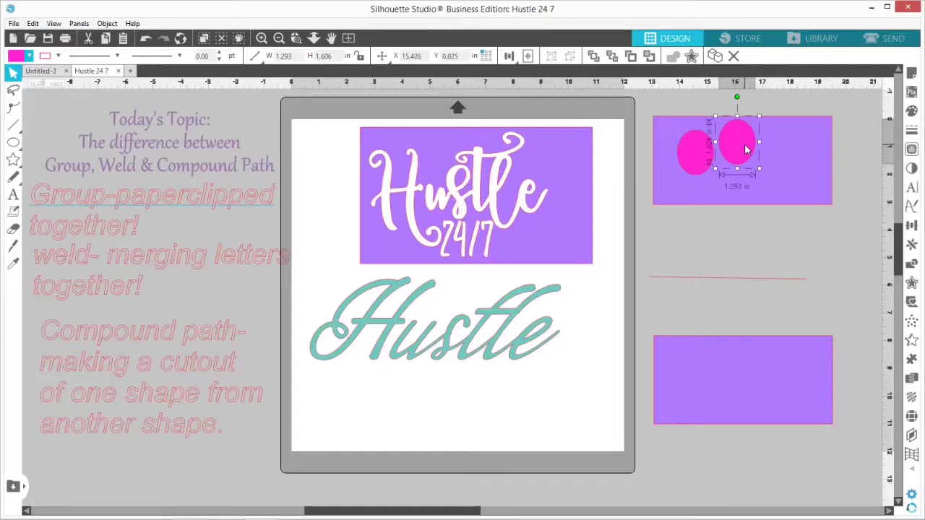
Duplicate two more magenta ovals, placing them further right and at the rectangle's upper right
right_click(746, 150)
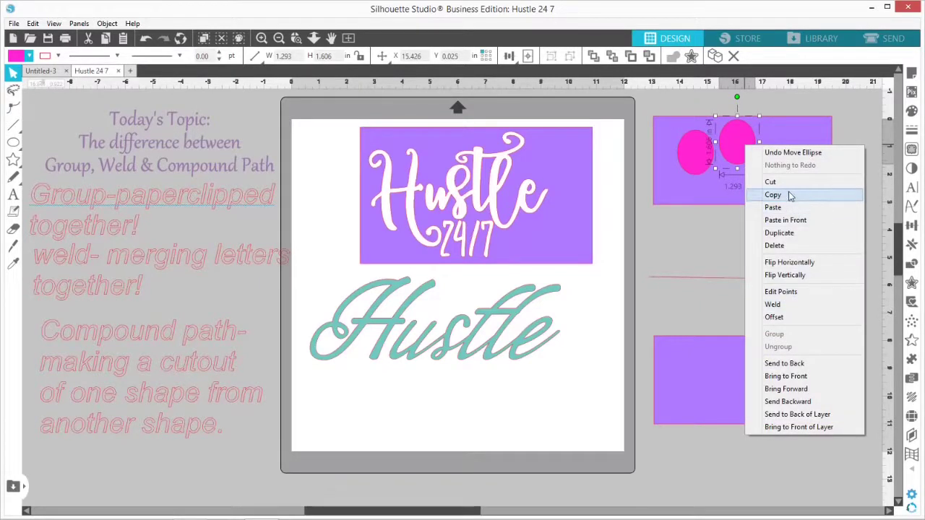
left_click(779, 232)
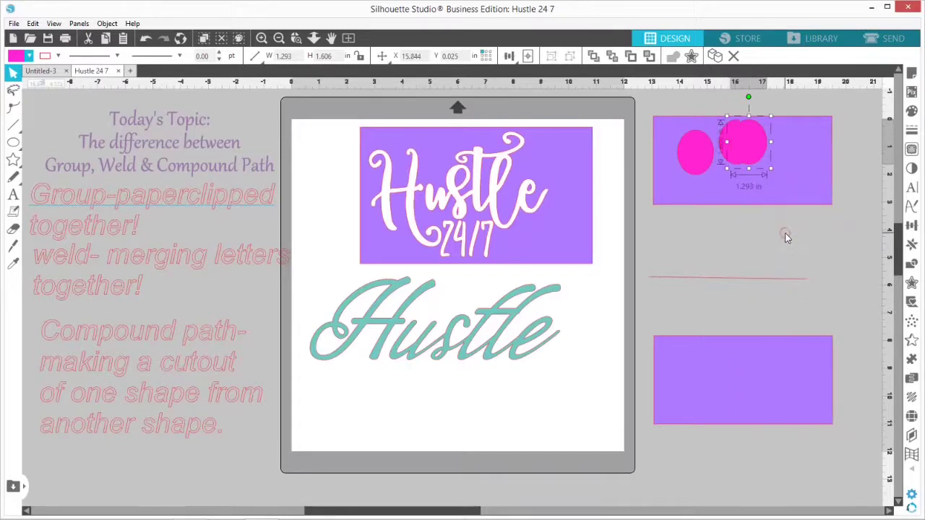
left_click_drag(751, 149, 789, 175)
right_click(789, 172)
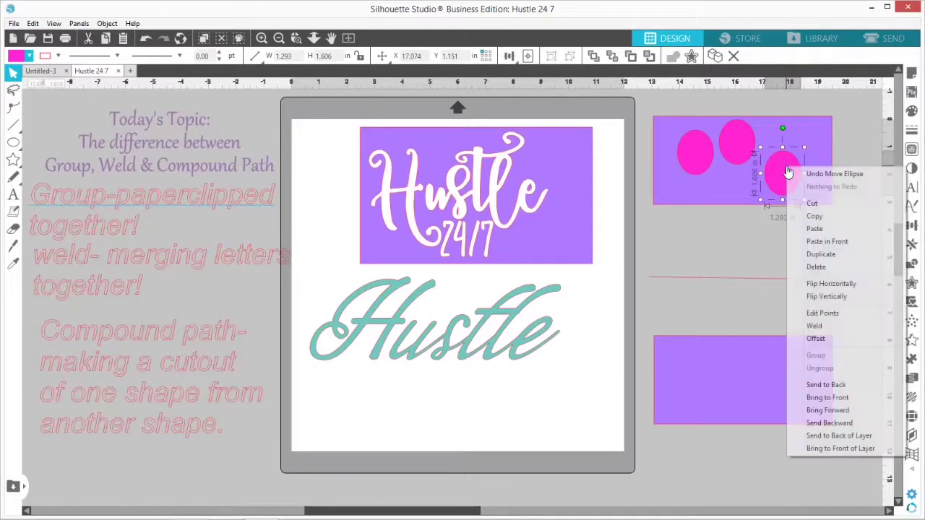
left_click(819, 256)
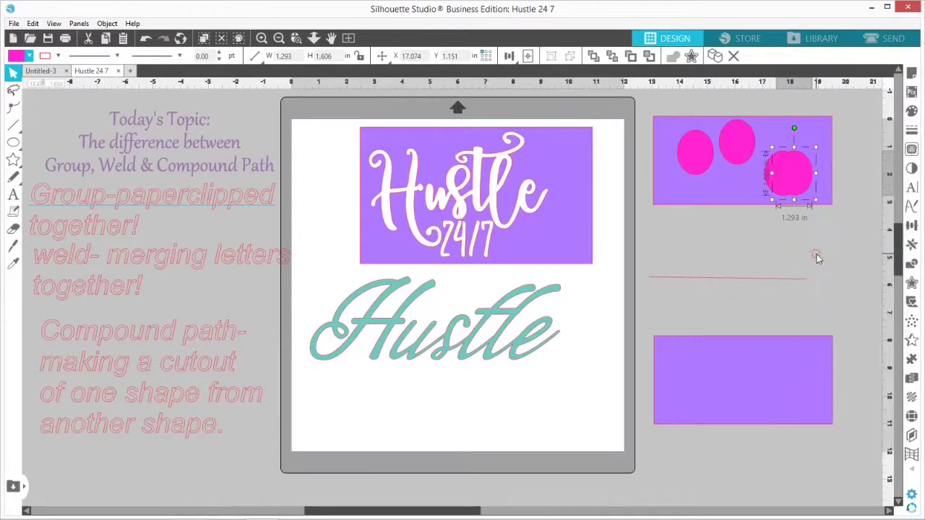
left_click_drag(799, 175, 819, 141)
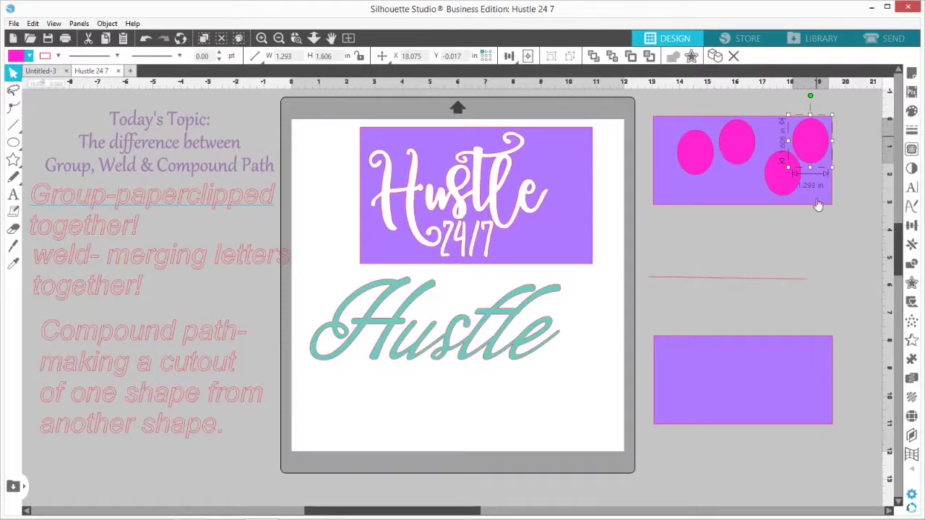
Use Replicate's Duplicate Below and Rows and Columns to stack oval copies below
left_click(911, 246)
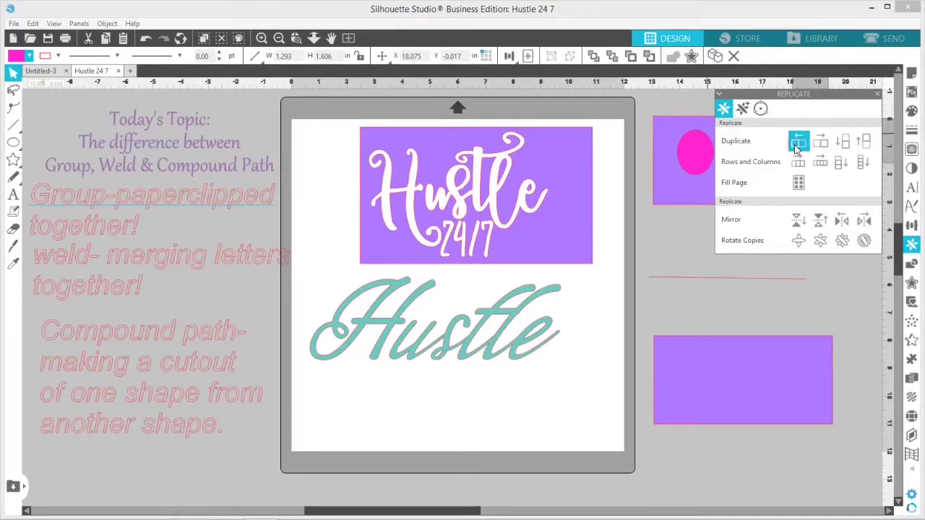
left_click(844, 143)
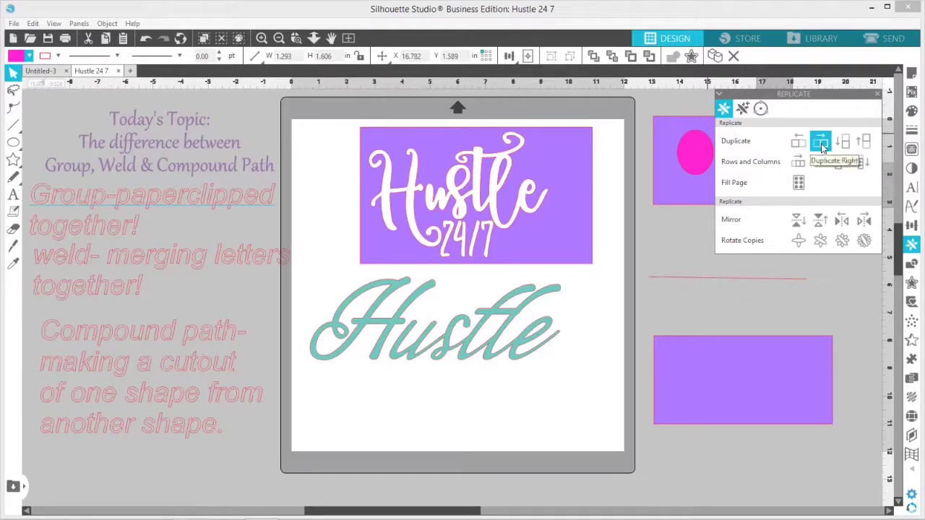
left_click(859, 161)
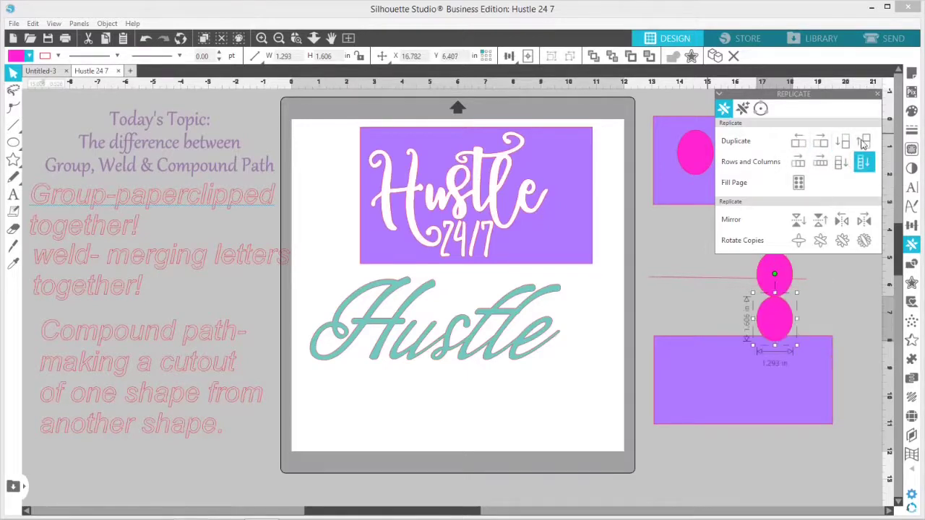
left_click(877, 96)
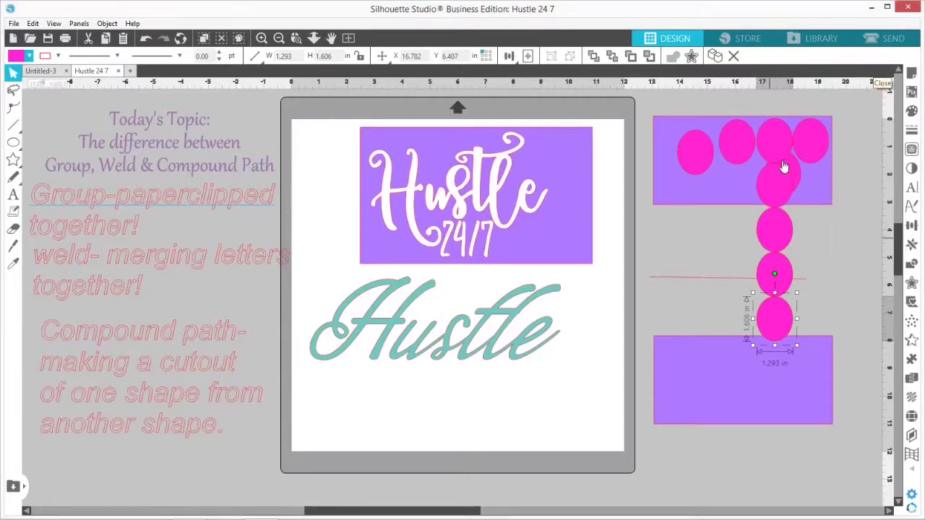
Rearrange the ovals across the upper rectangle and marquee-select the rectangle with its ovals
left_click_drag(700, 164, 689, 181)
key("Escape")
left_click_drag(771, 138, 726, 134)
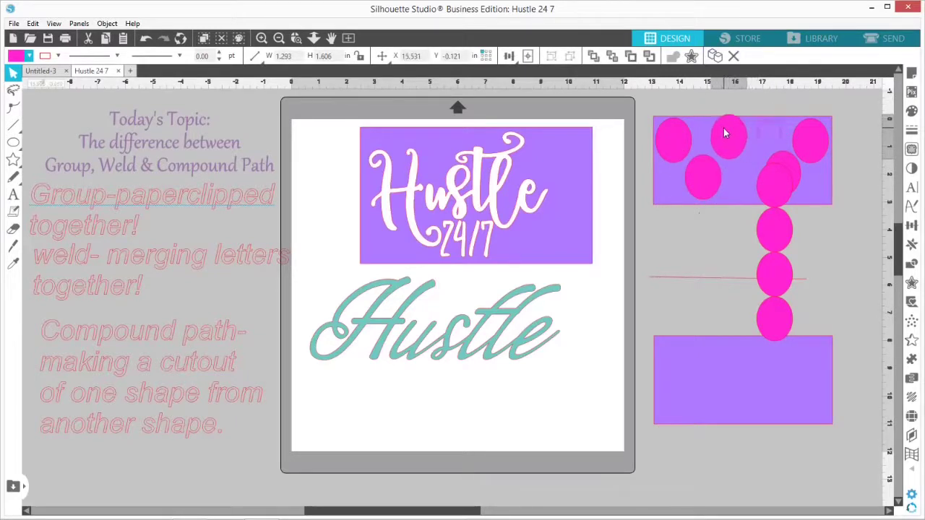
mouse_move(776, 190)
left_mouse_down()
mouse_move(758, 165)
mouse_move(789, 181)
left_mouse_up()
left_click(793, 212)
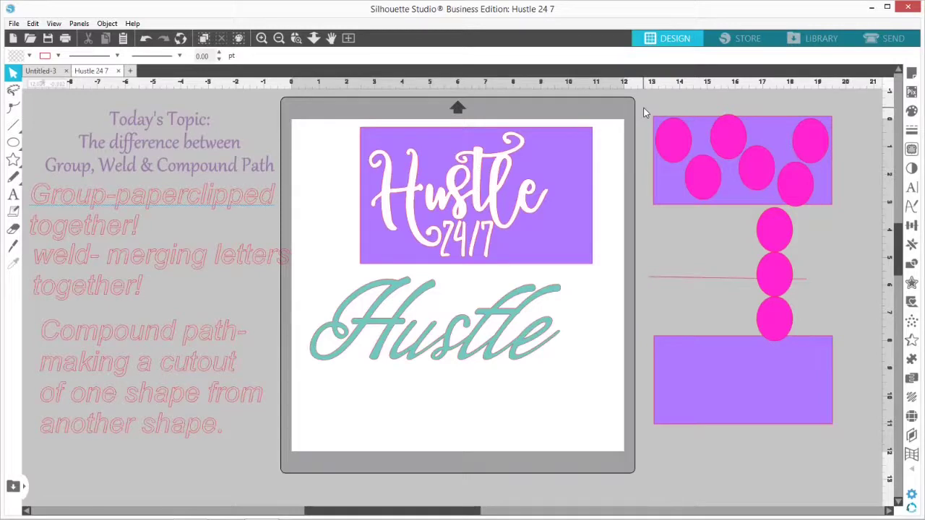
left_click_drag(645, 113, 772, 217)
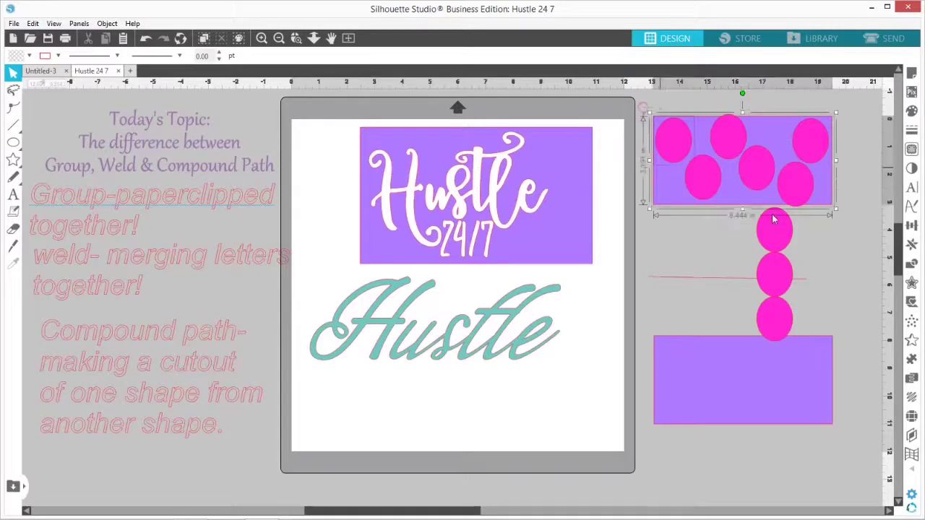
Make a compound path cutting the six ovals out of the rectangle, then zoom in on it
right_click(833, 194)
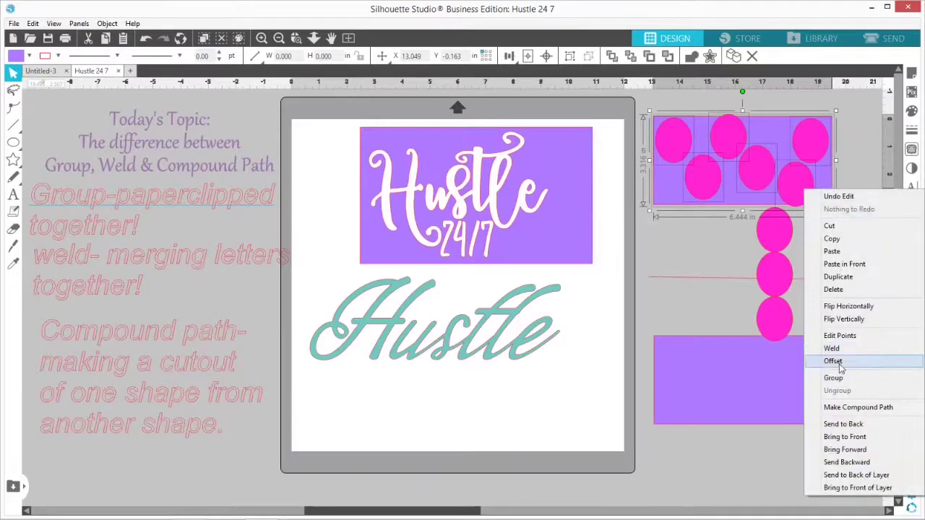
left_click(848, 410)
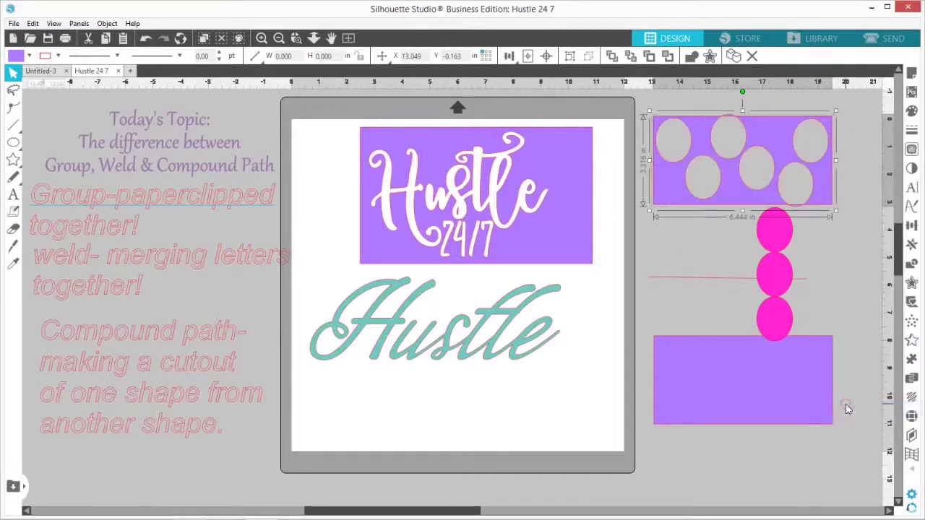
left_click(847, 256)
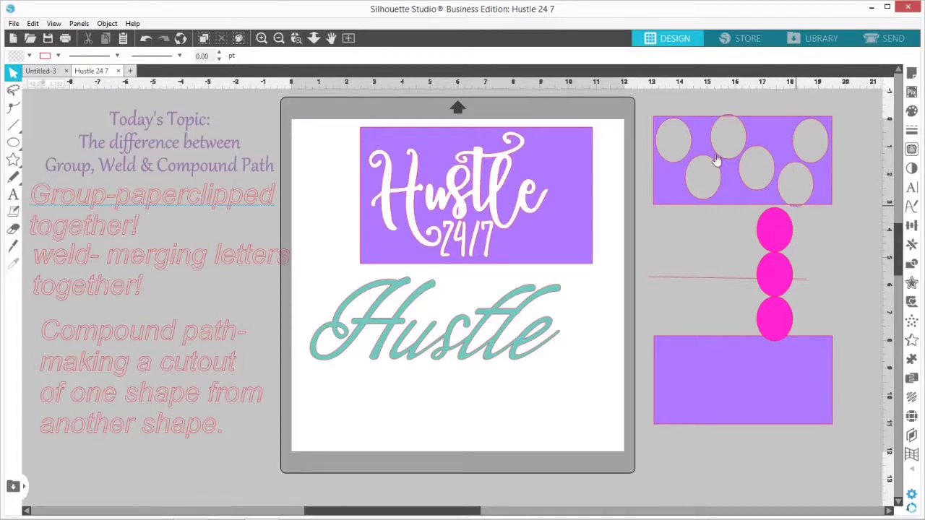
left_click(296, 39)
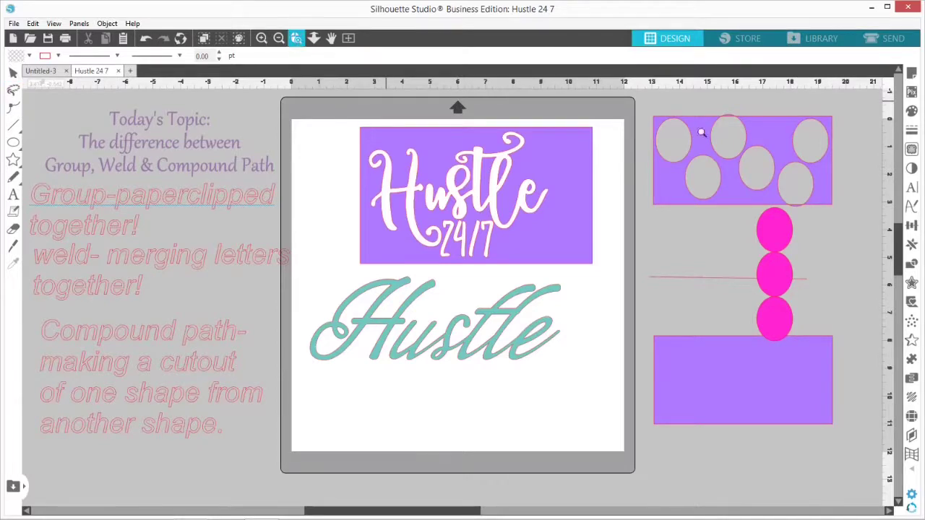
left_click(799, 207)
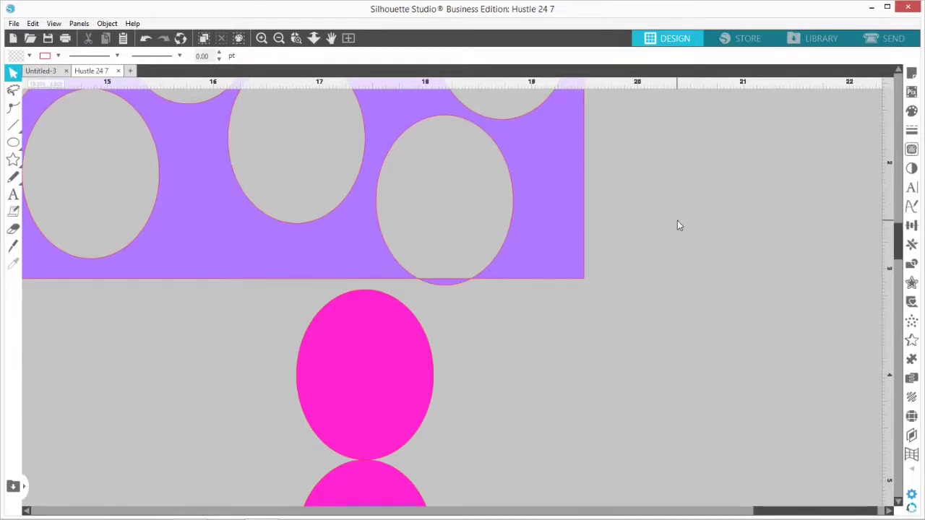
Zoom out and fit the whole mat and shapes beside it in view
scroll(677, 225, "down", 5)
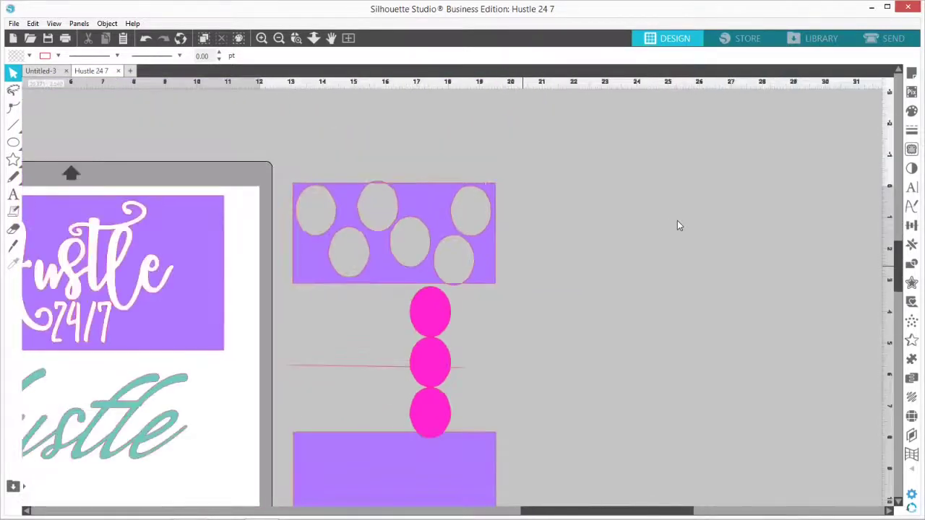
scroll(677, 223, "down", 1)
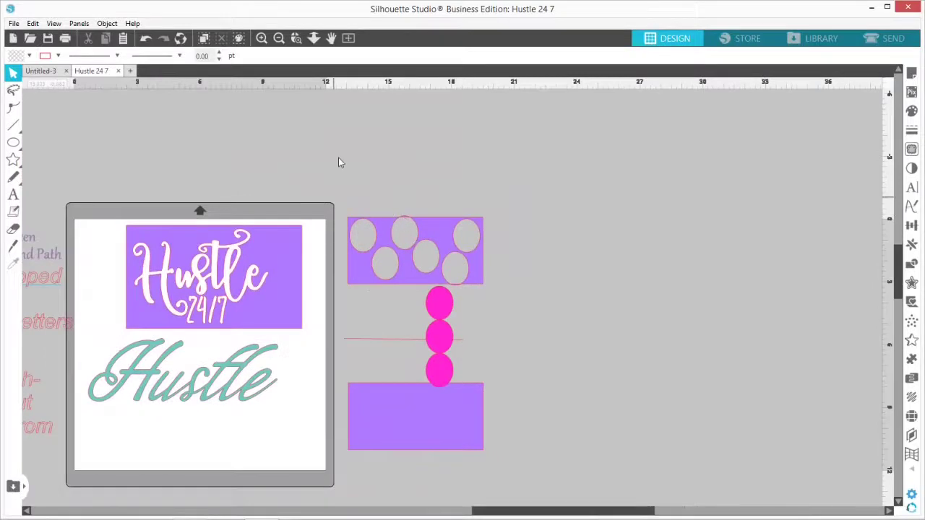
left_click(348, 39)
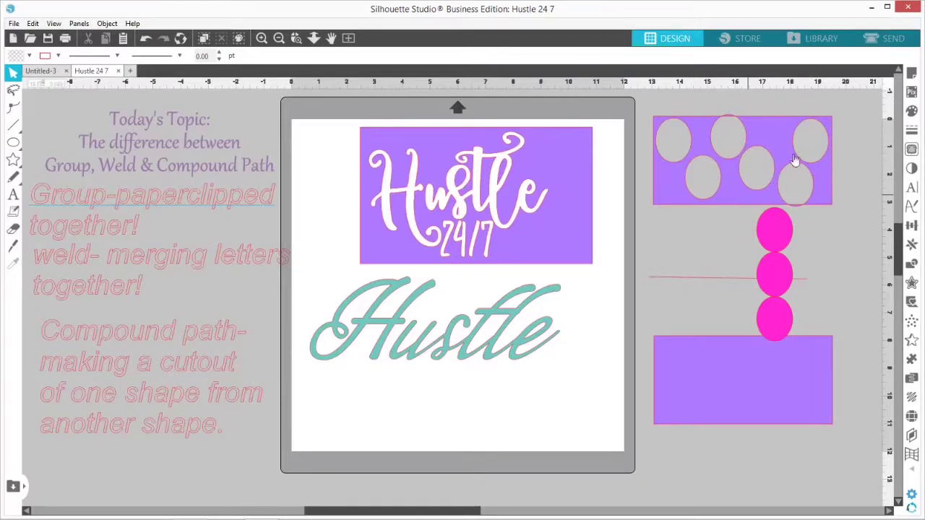
Select the three pink ellipses, try Align Middle, then undo it to keep the column
left_click(777, 236)
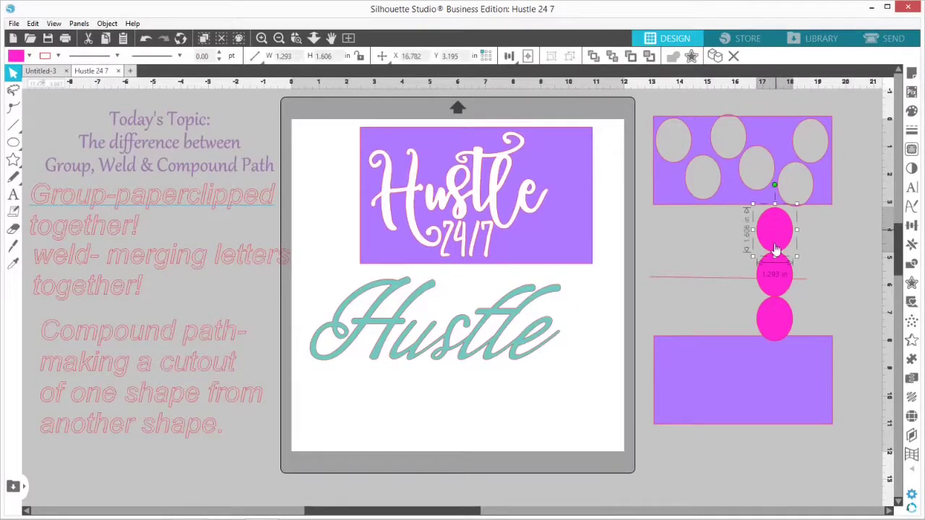
left_click(774, 275, "shift")
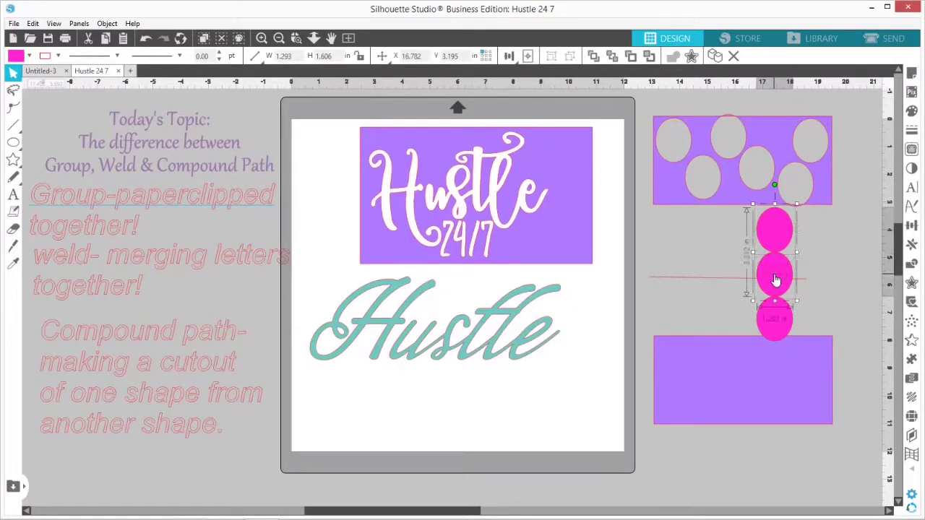
left_click(775, 327, "shift")
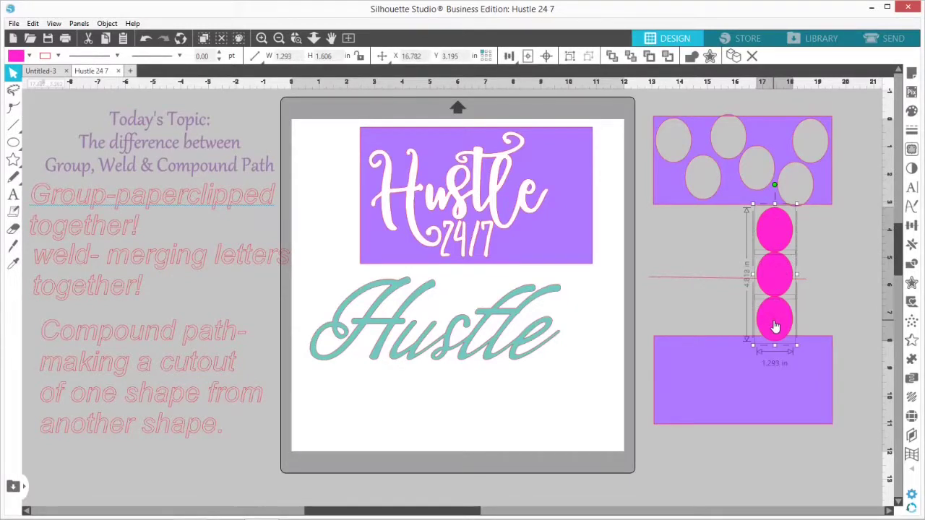
left_click(510, 57)
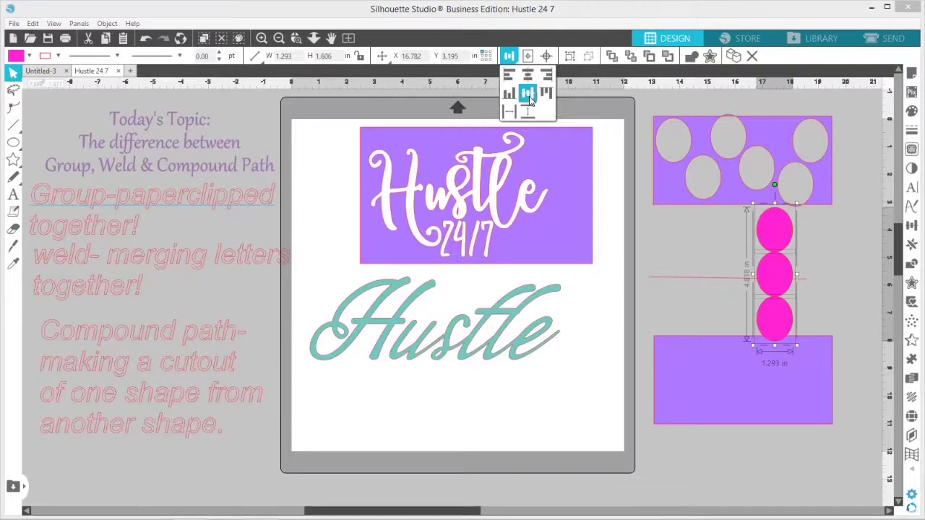
left_click(530, 100)
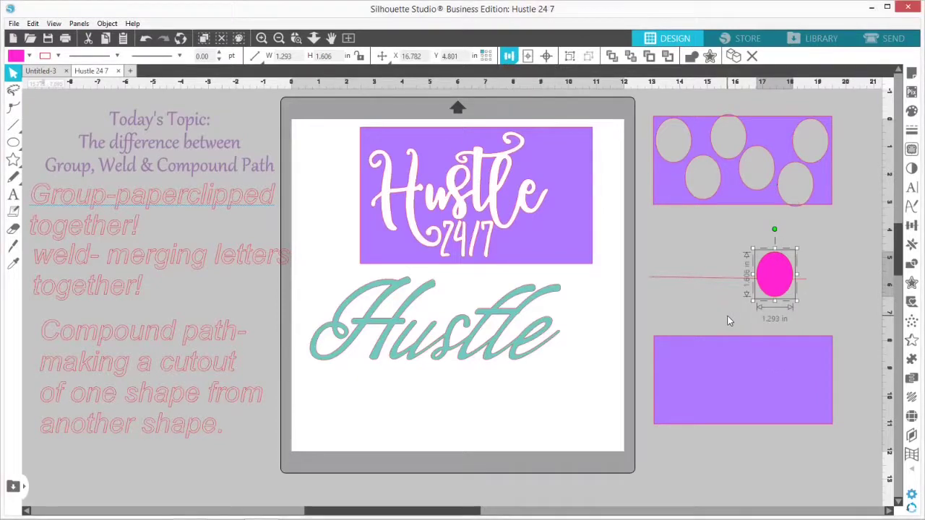
key("ctrl+d")
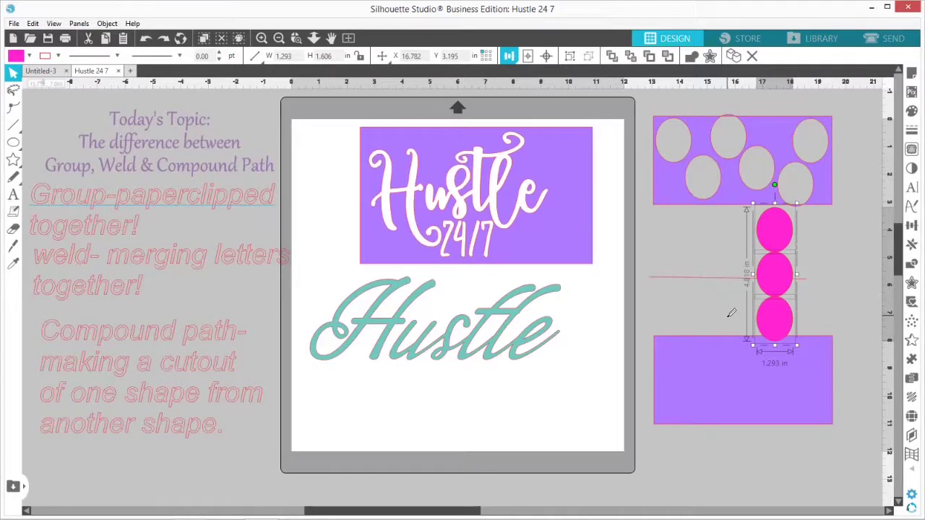
Group the three pink ellipses and drag the group onto the mat beside Hustle
right_click(768, 280)
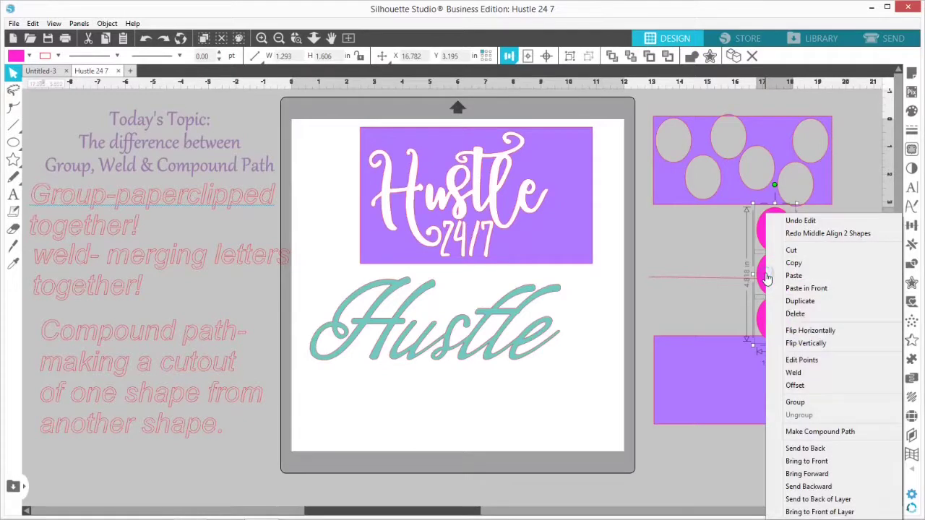
left_click(793, 403)
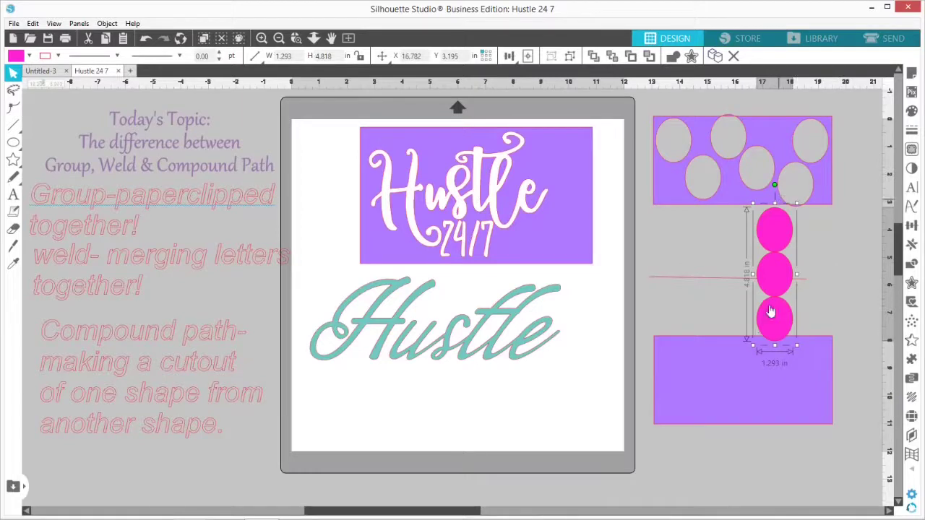
left_click_drag(784, 309, 602, 417)
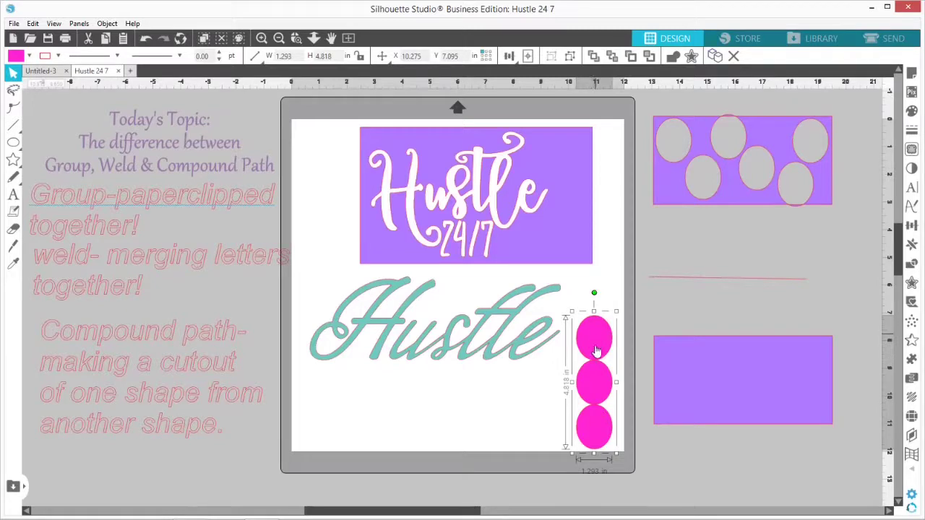
Ungroup the ellipses, then nudge the bottom one up and the top one down two steps each
right_click(596, 406)
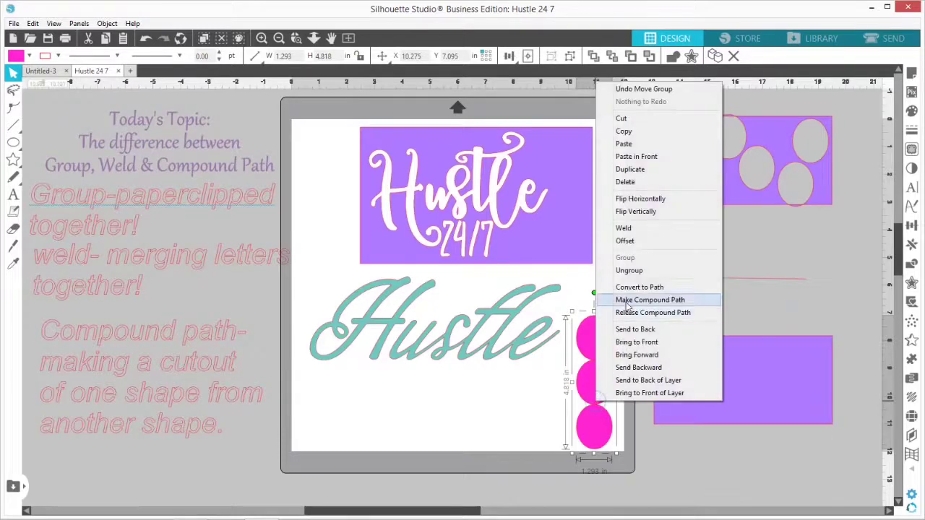
left_click(630, 271)
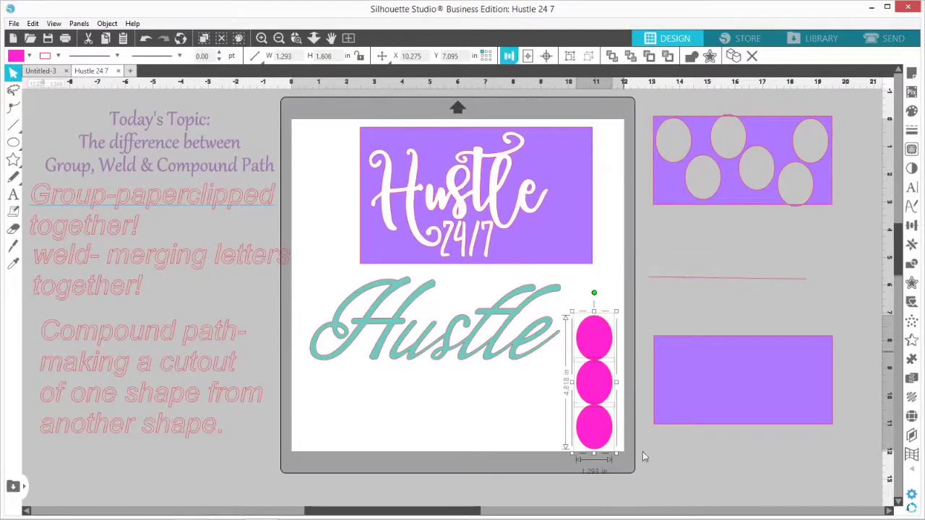
left_click(649, 484)
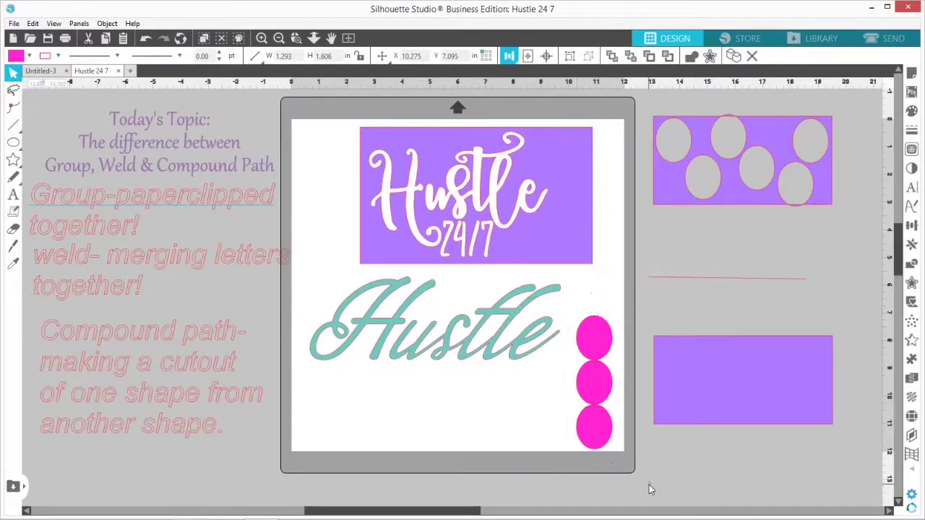
left_click(598, 432)
key("Up")
key("Up")
key("Up")
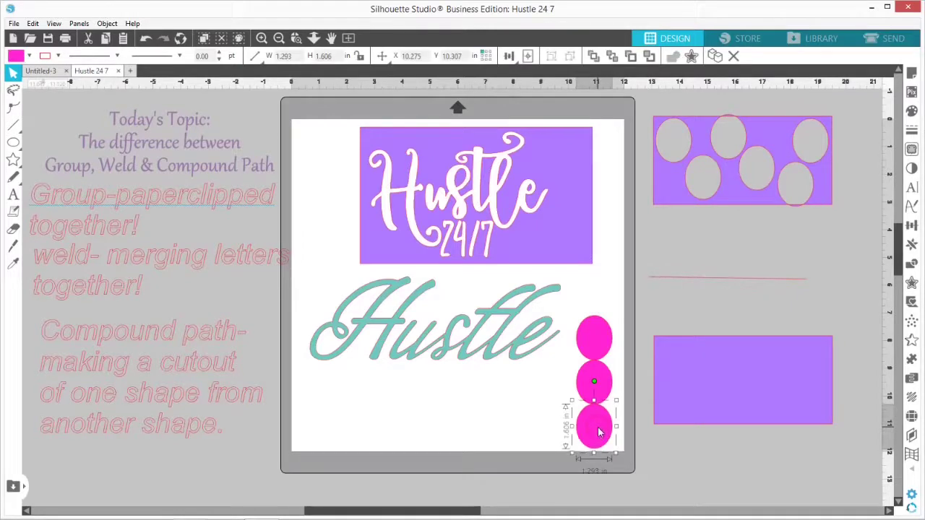
key("Up")
key("Up")
key("Up")
key("Up")
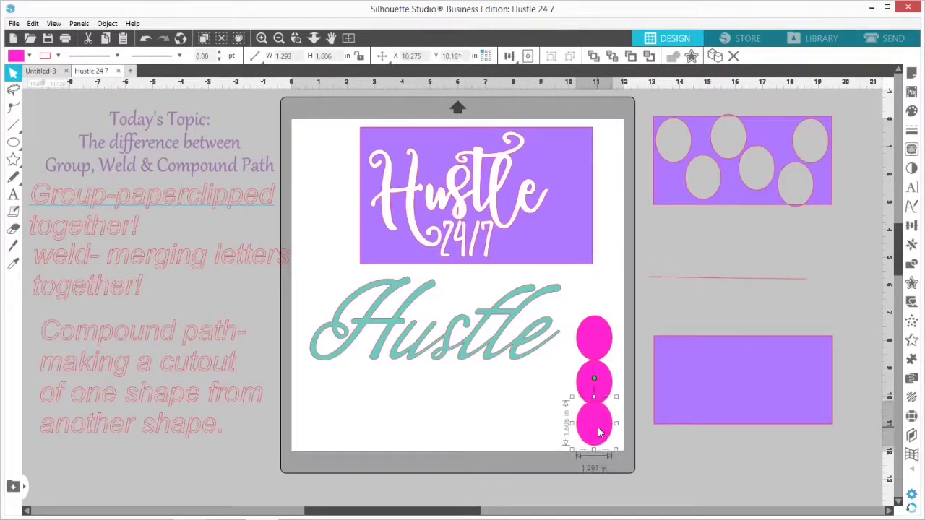
left_click(594, 341)
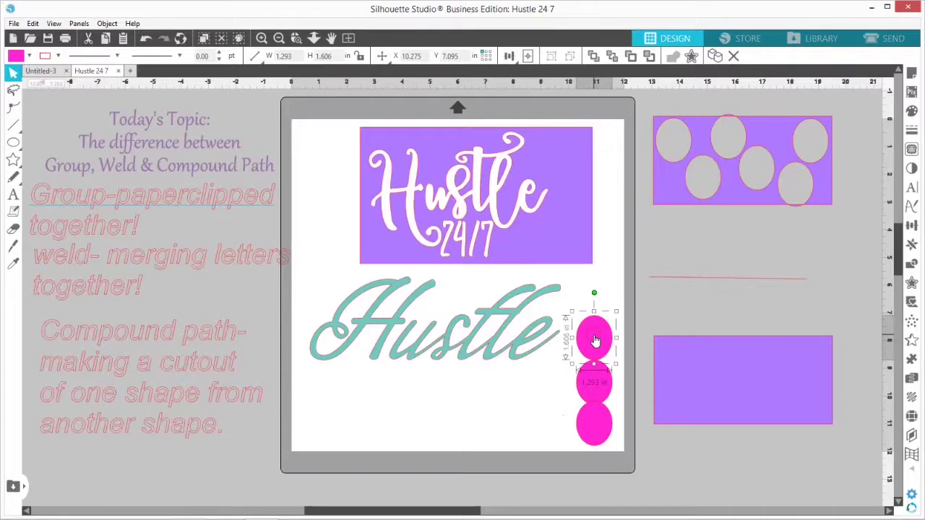
key("Down")
key("Down")
key("Down")
key("Down")
key("Down")
key("Down")
key("Down")
key("Down")
key("Down")
key("Down")
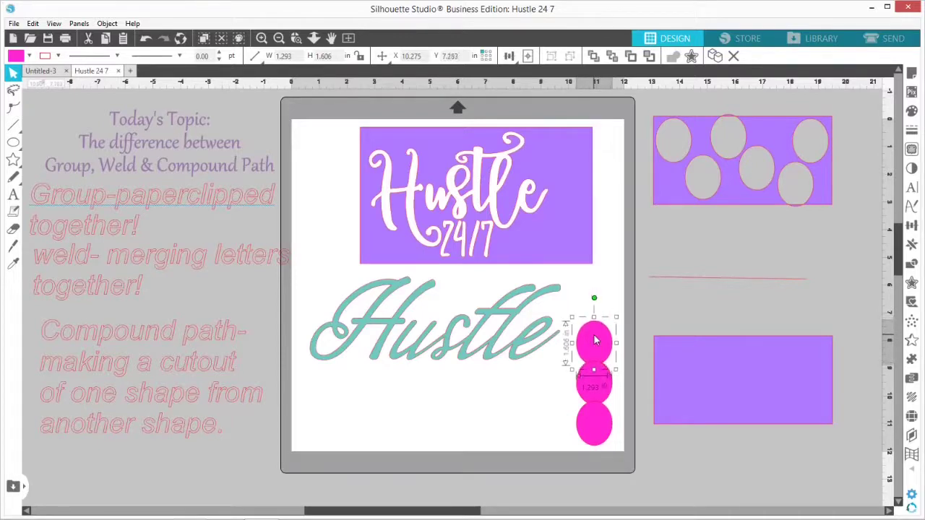
key("Down")
key("Down")
Select all three overlapping ellipses and weld them into one shape
left_click(596, 391, "shift")
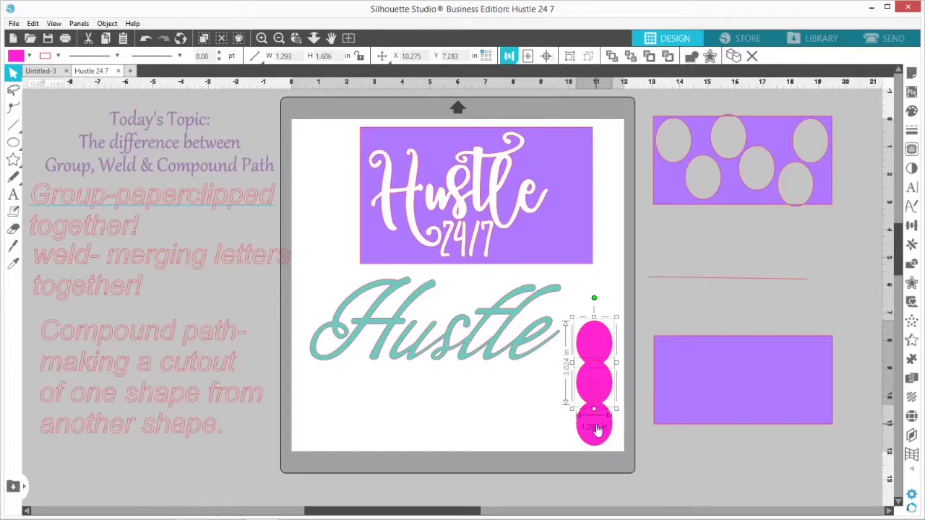
left_click(597, 429, "shift")
right_click(596, 412)
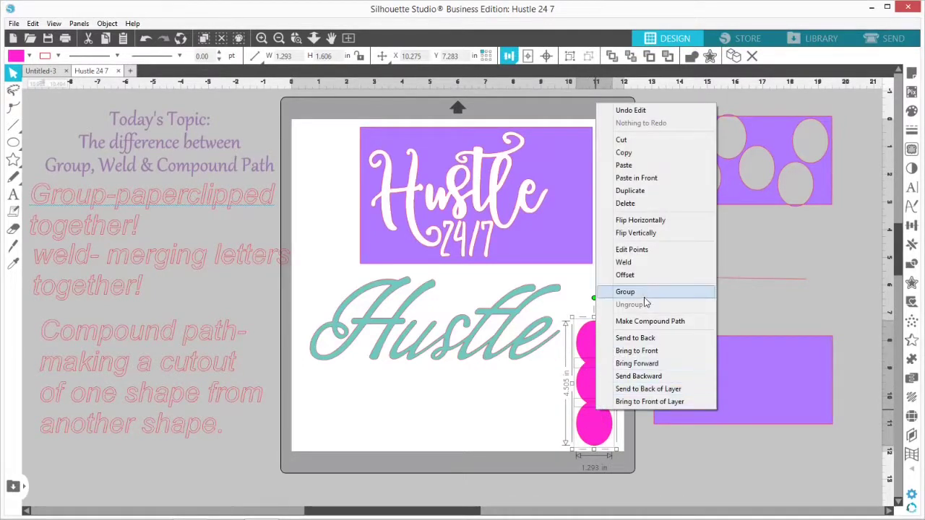
left_click(639, 264)
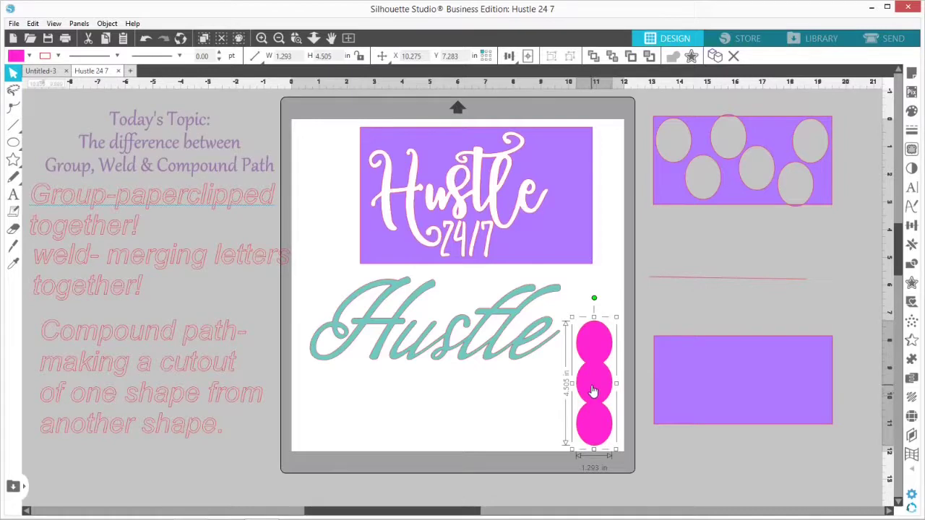
Place the welded pink shape on the lower purple rectangle and stretch the rectangle to 6.444 by 5.005 in
left_click_drag(593, 391, 682, 384)
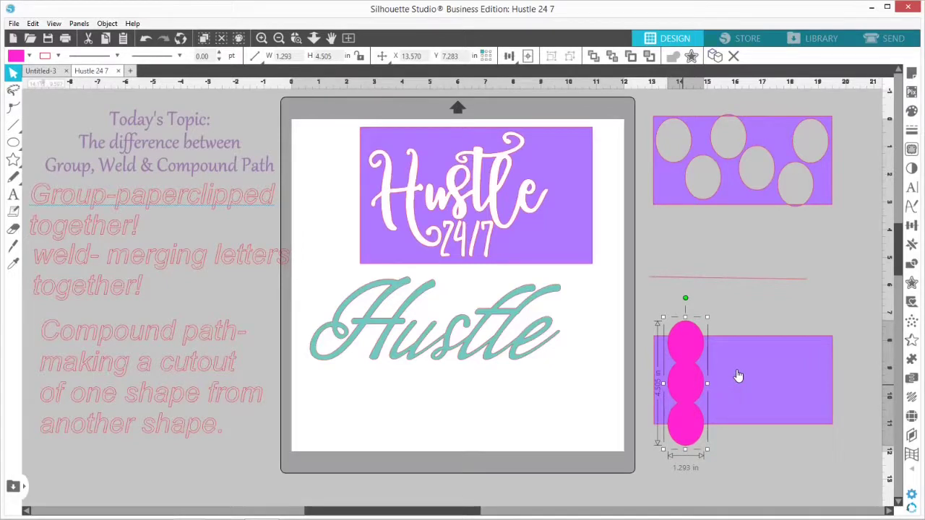
left_click(760, 337)
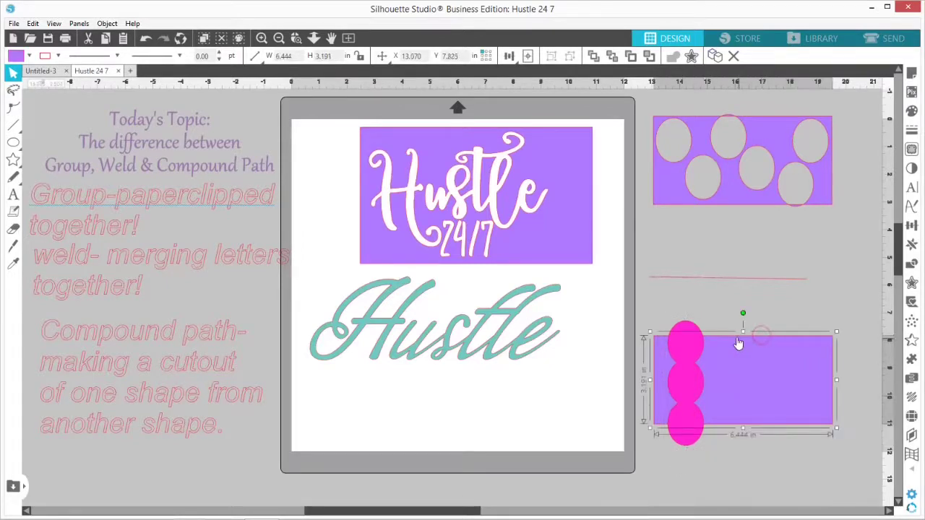
left_click_drag(743, 331, 742, 312)
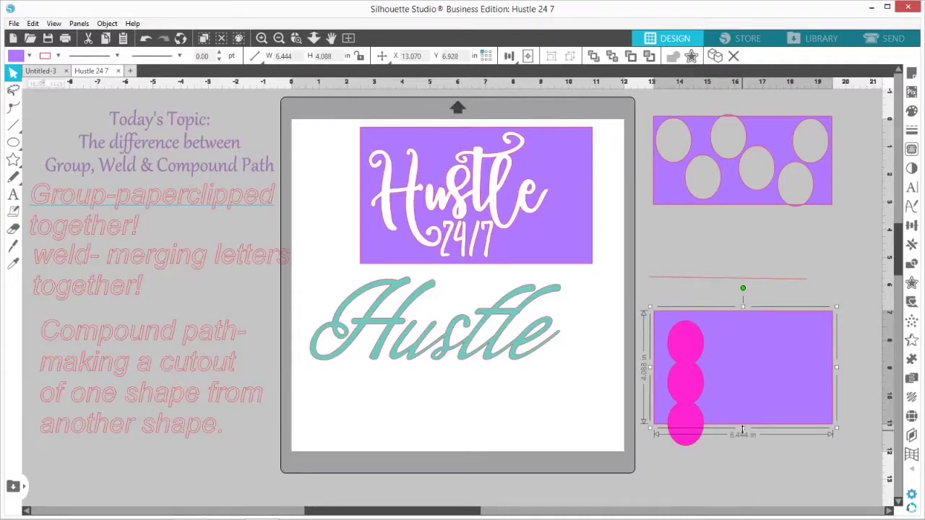
left_click_drag(742, 429, 747, 458)
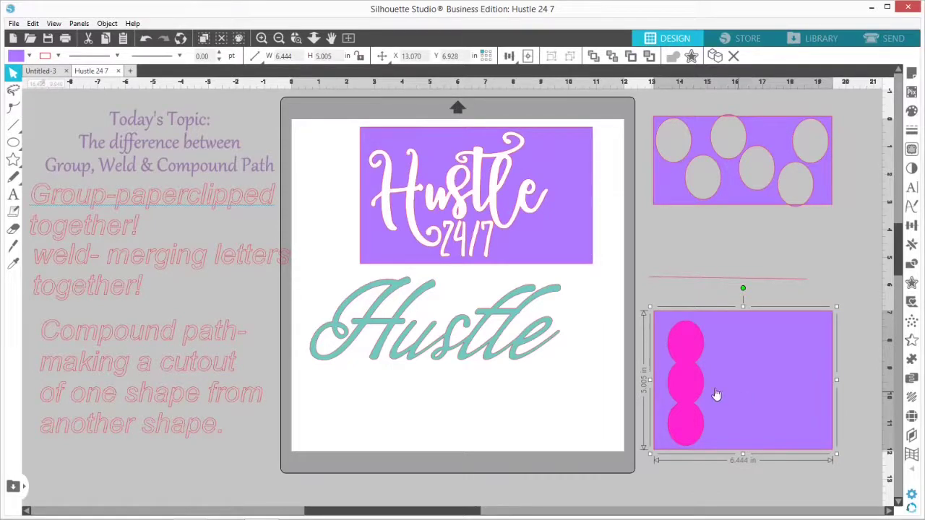
Make a compound path from the pink shape and purple rectangle, cutting the ovals out as a hole
left_click(685, 391)
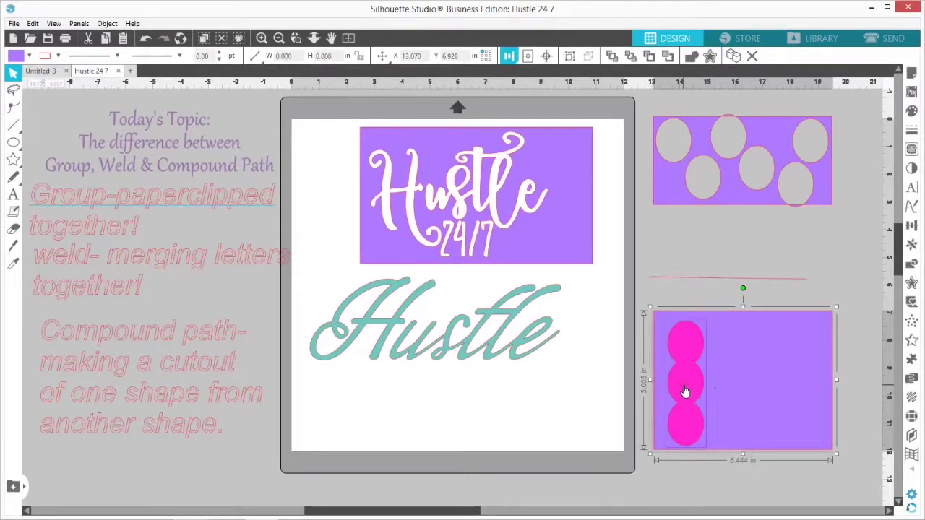
right_click(684, 391)
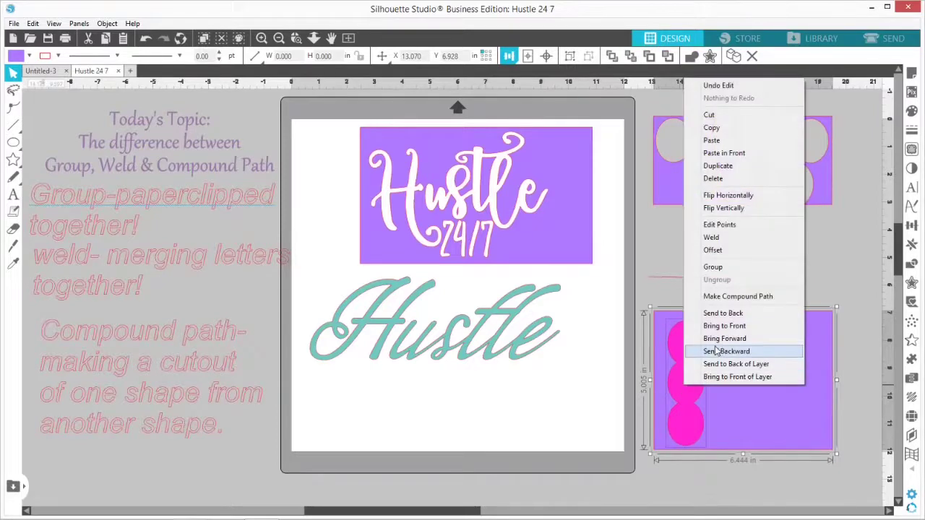
left_click(721, 297)
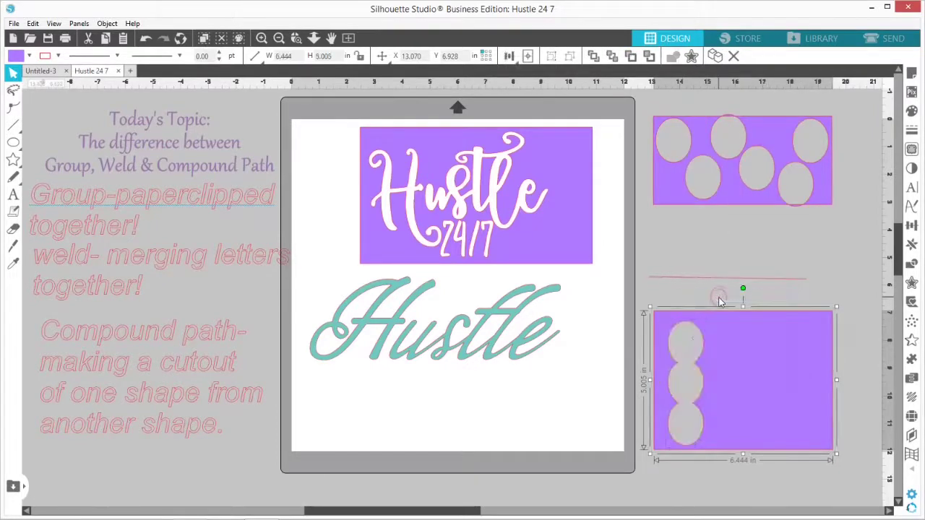